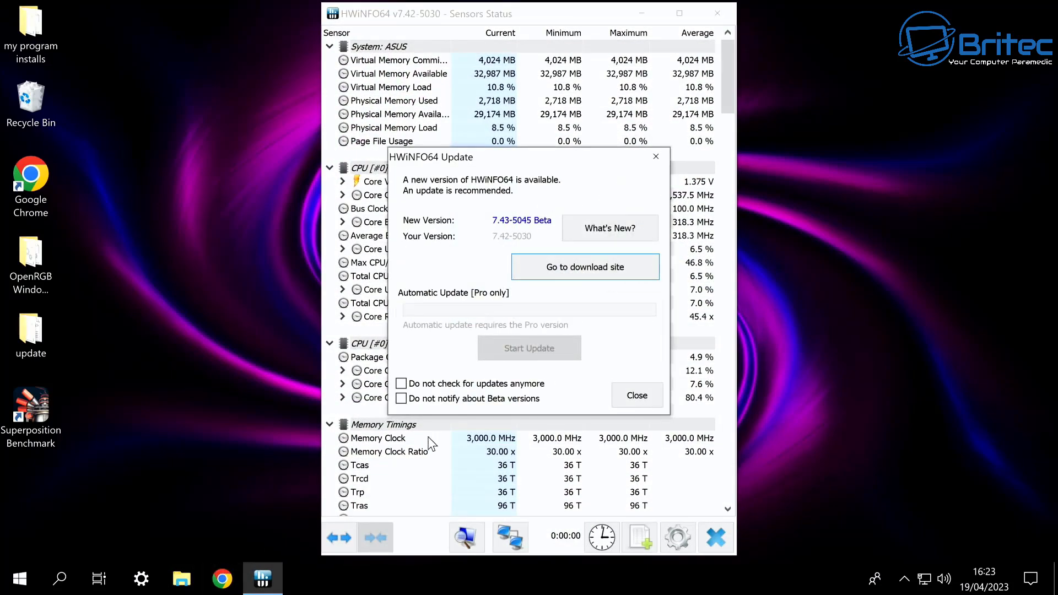
- Dismiss the HWiNFO64 update notice and scroll the sensor list down to the idle CPU temperatures
left_click(661, 155)
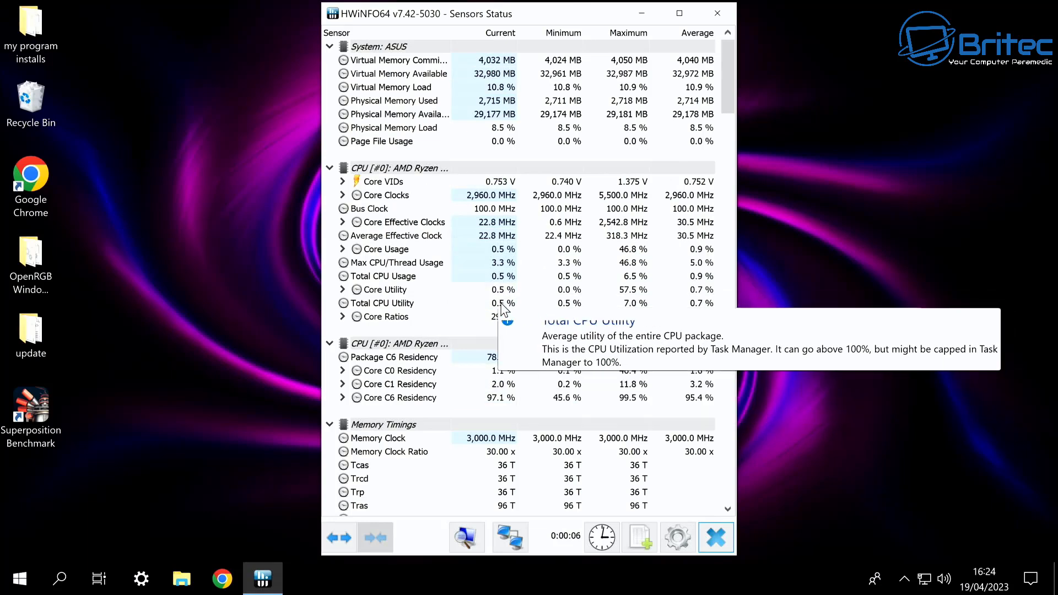
scroll(436, 400, "down", 4)
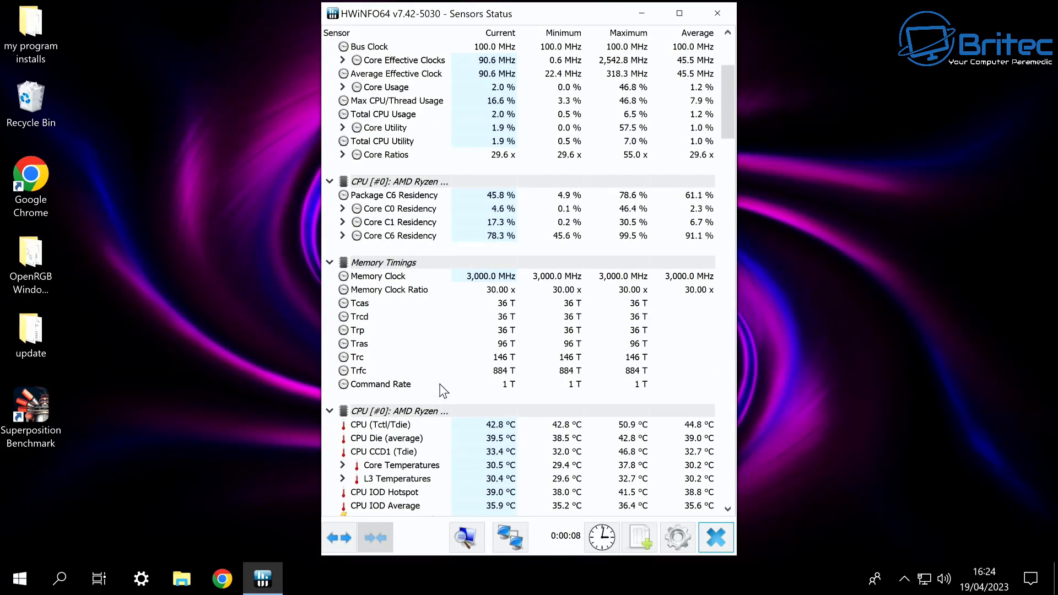
scroll(441, 380, "down", 3)
scroll(441, 380, "down", 2)
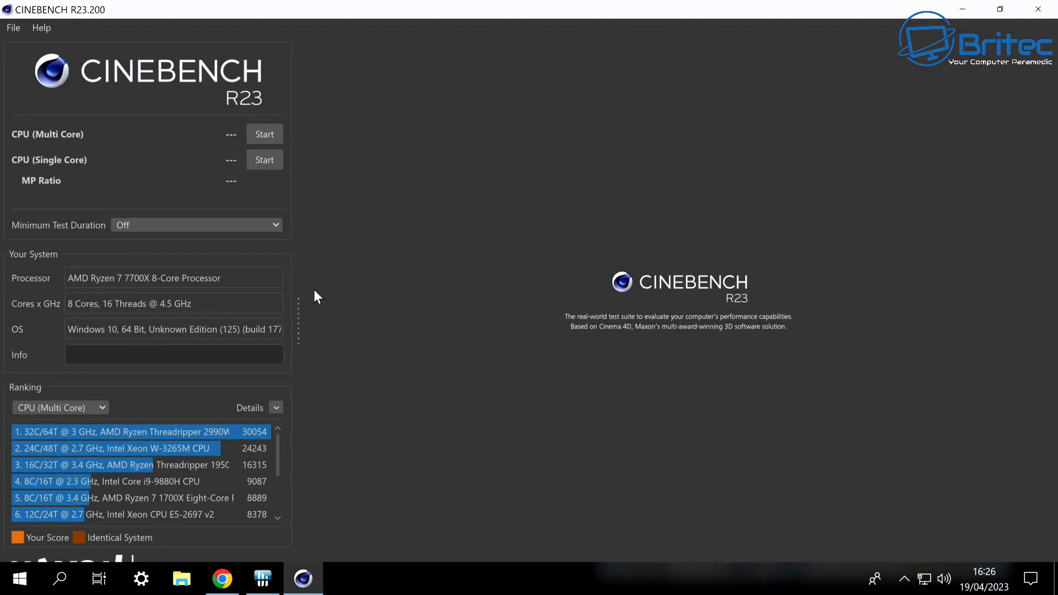
- Start the Cinebench R23 multi-core run and place HWiNFO64 beside the benchmark panel
key("Return")
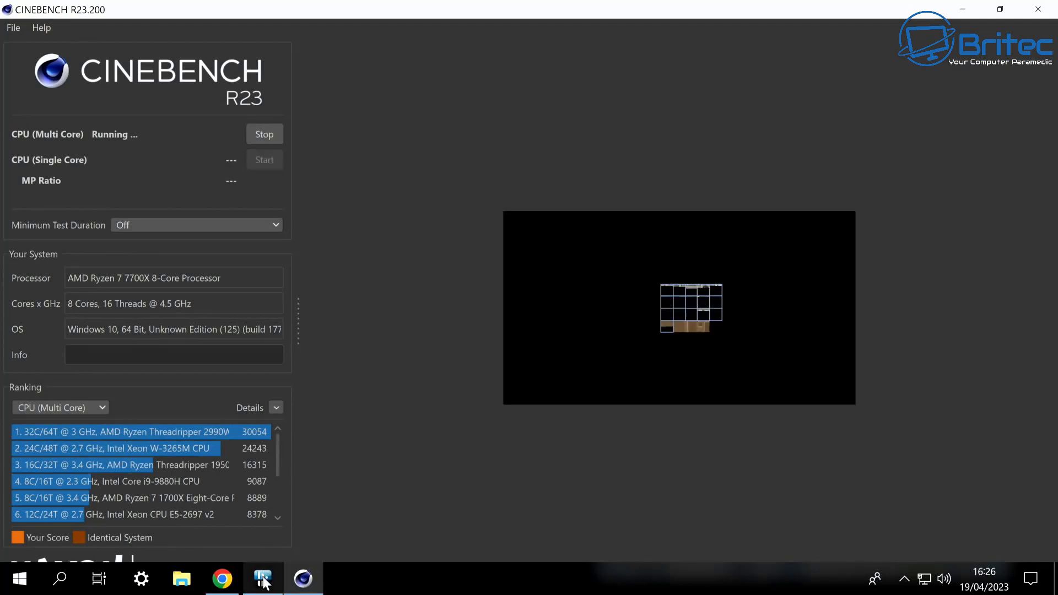
left_click(263, 579)
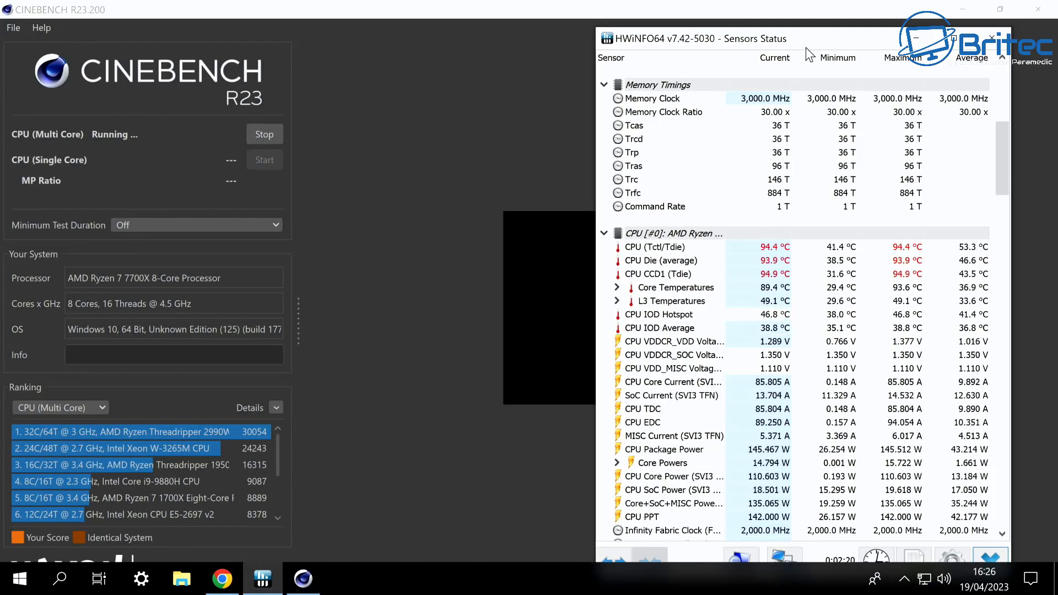
left_click_drag(803, 35, 594, 33)
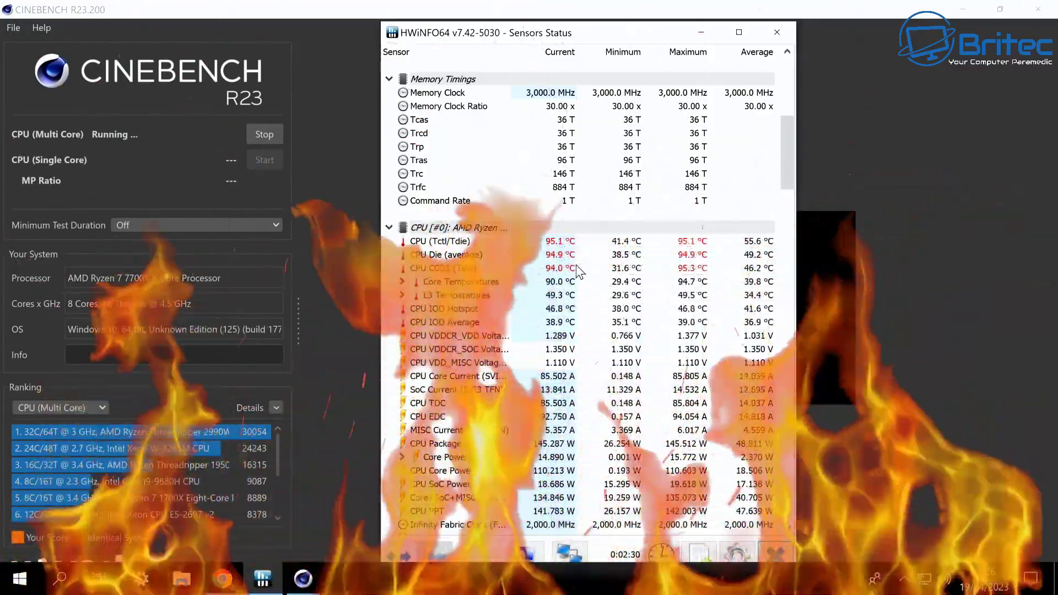
- Watch HWiNFO64's CPU temperatures during the run as they peak at 95.4 °C
scroll(611, 300, "down", 1)
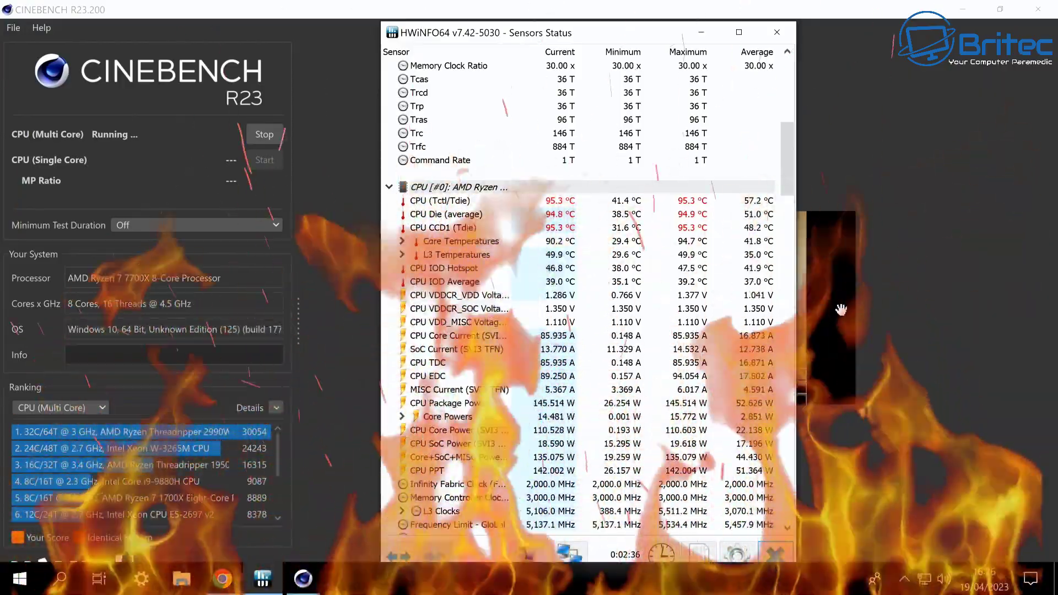
mouse_move(771, 352)
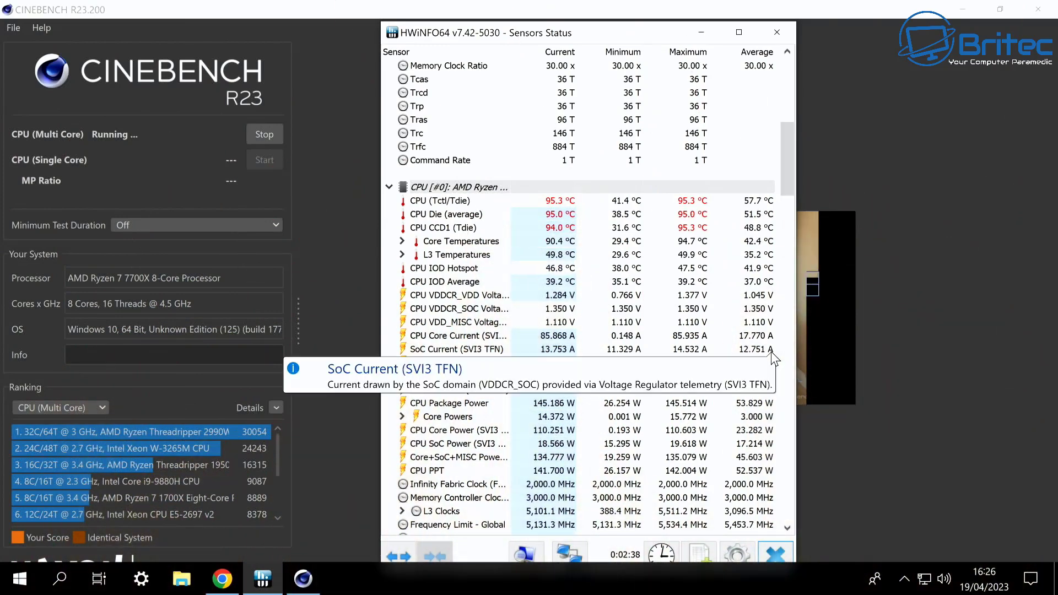
scroll(771, 351, "down", 2)
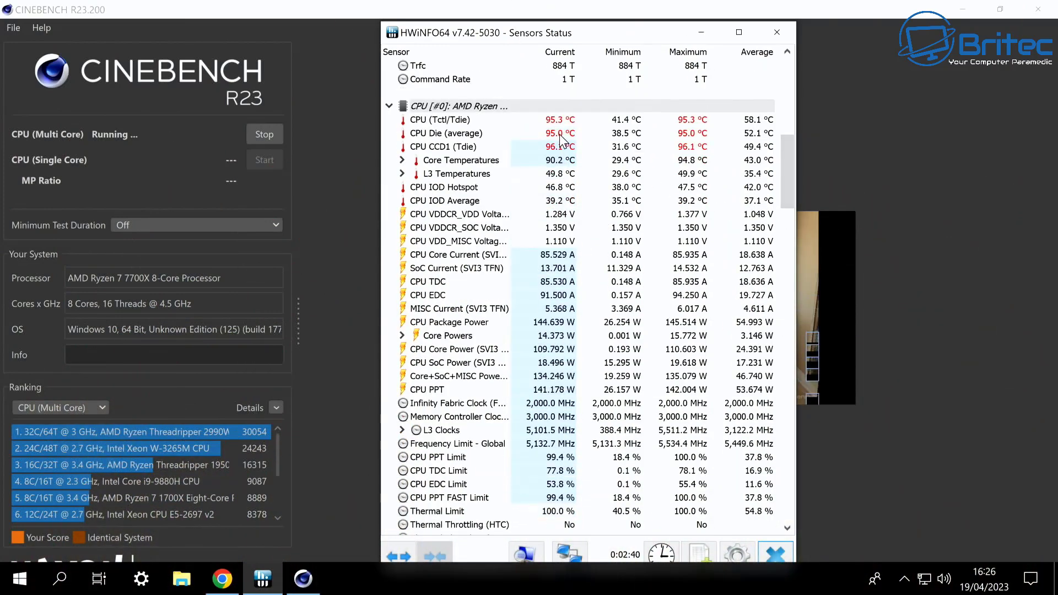
scroll(586, 253, "down", 6)
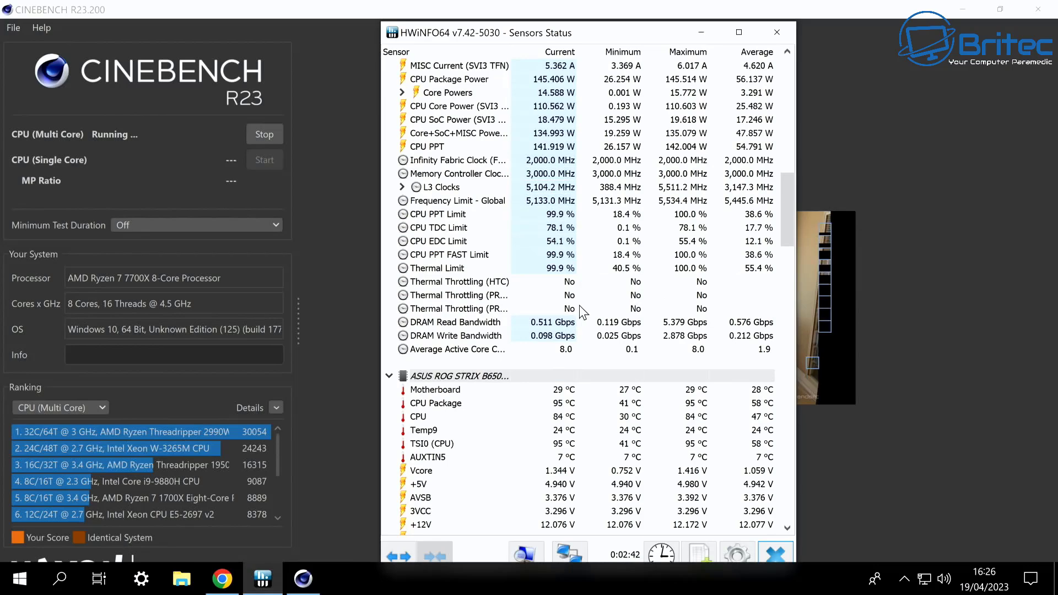
mouse_move(580, 307)
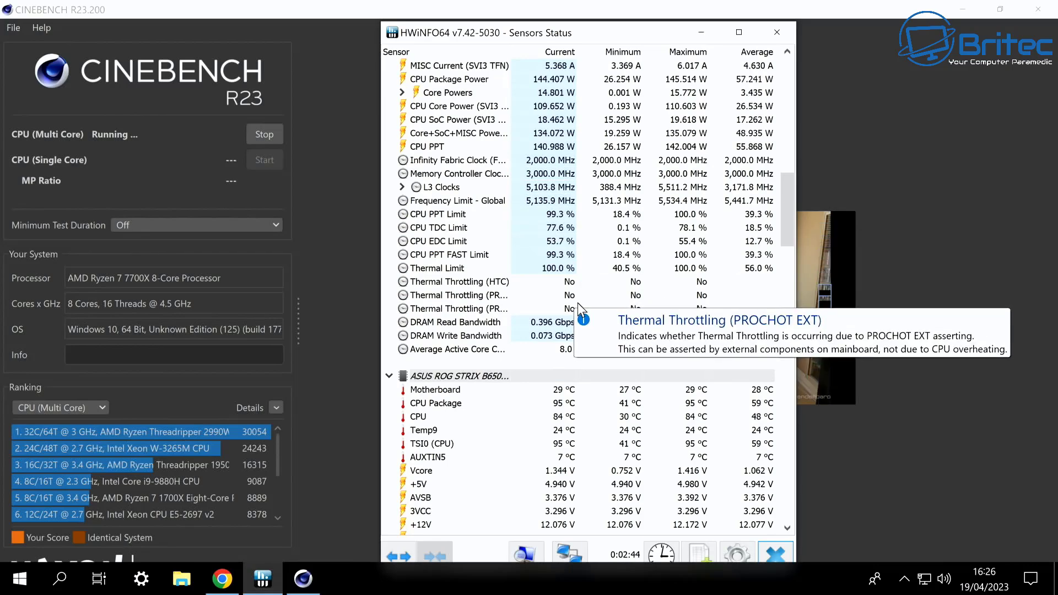
scroll(578, 302, "up", 9)
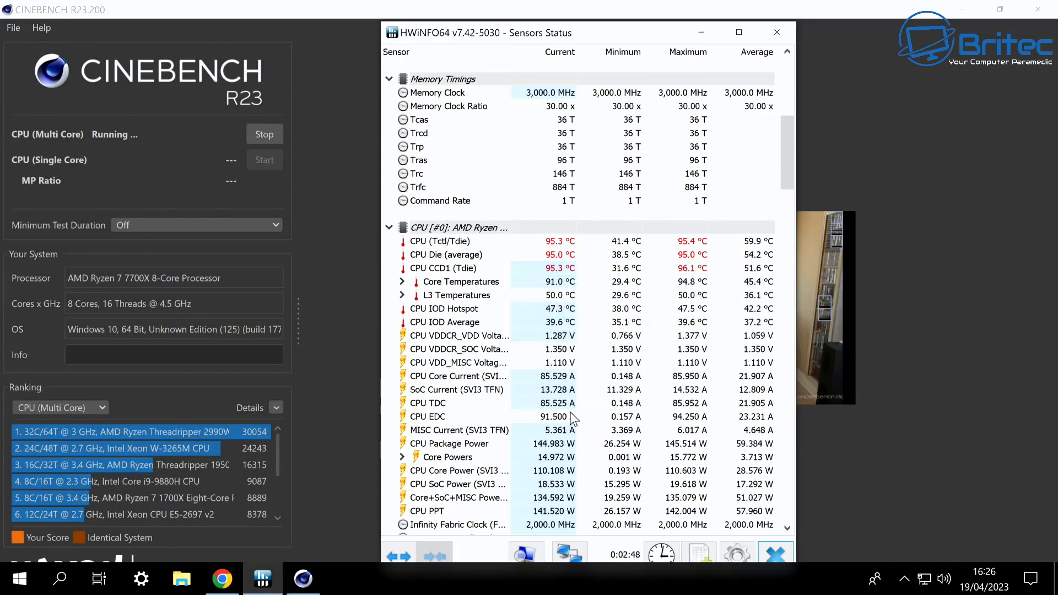
mouse_move(571, 395)
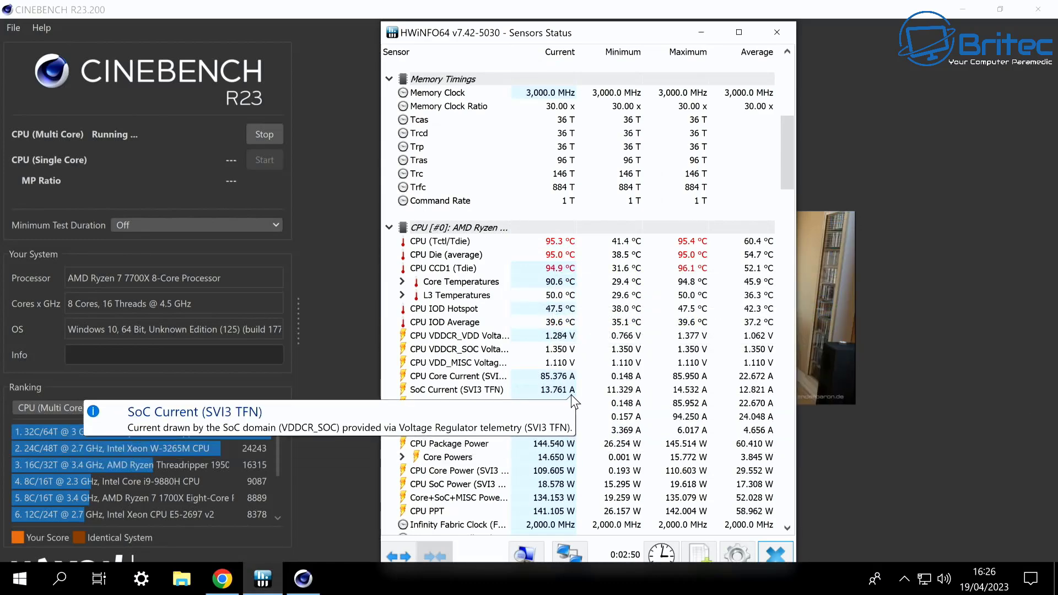
mouse_move(575, 366)
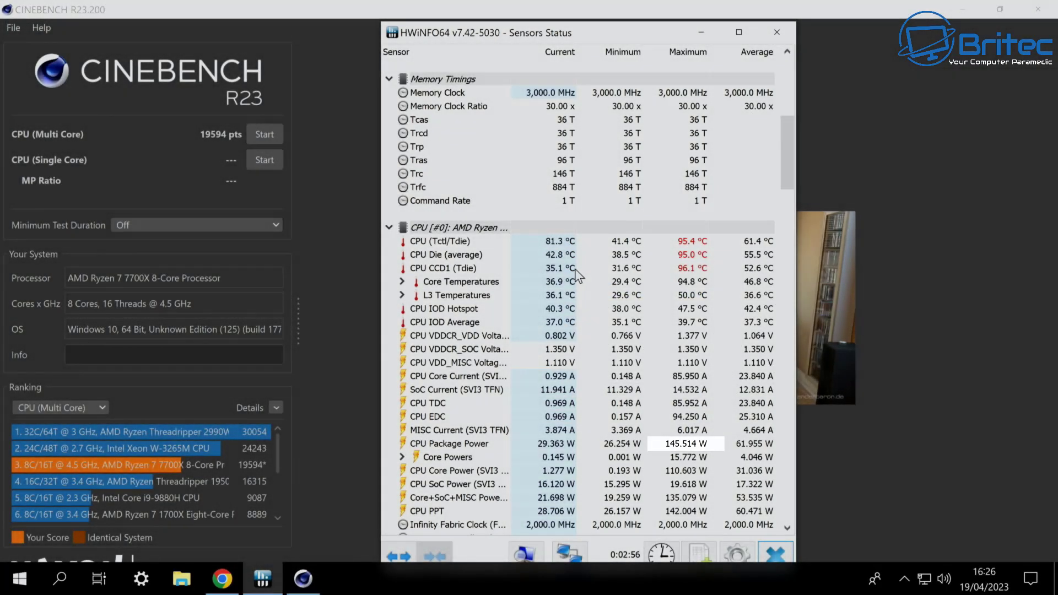
- Review HWiNFO64's cooldown sensor values after the 19594-point multi-core result
scroll(574, 272, "down", 8)
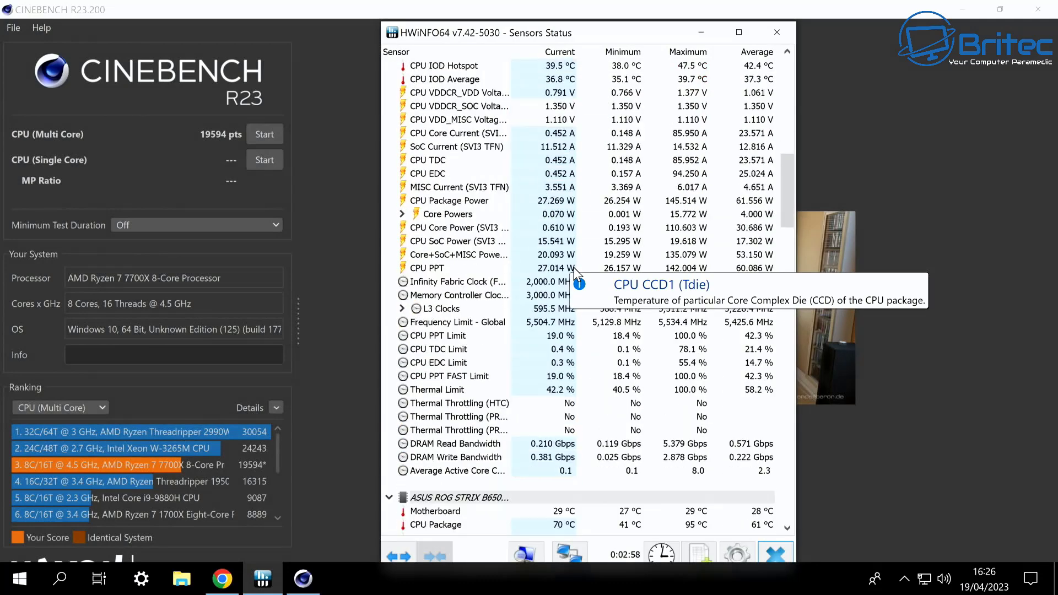
mouse_move(572, 314)
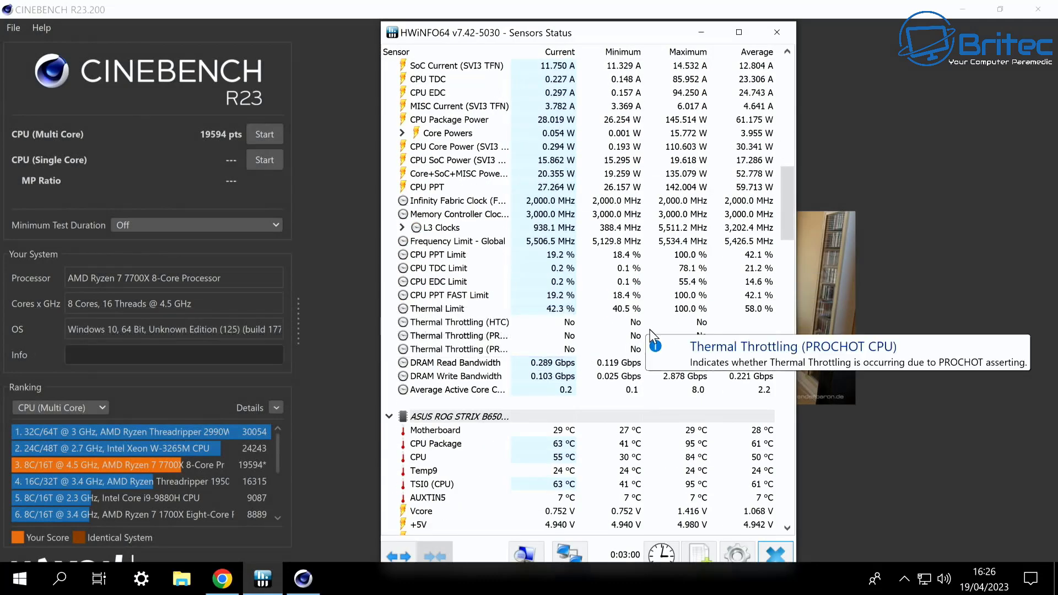
scroll(651, 330, "down", 3)
mouse_move(650, 332)
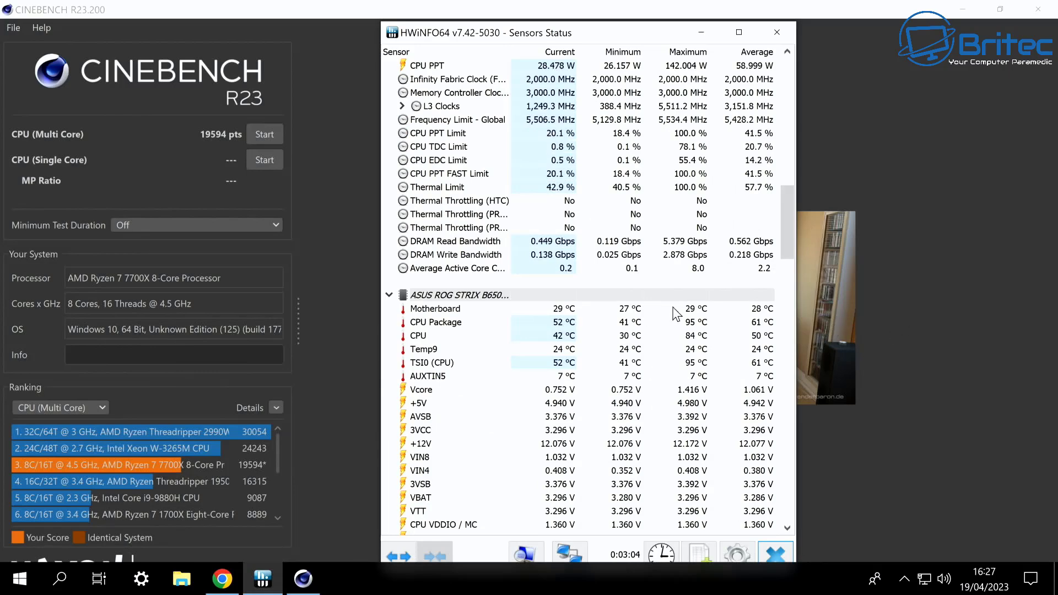
scroll(686, 308, "down", 2)
mouse_move(709, 324)
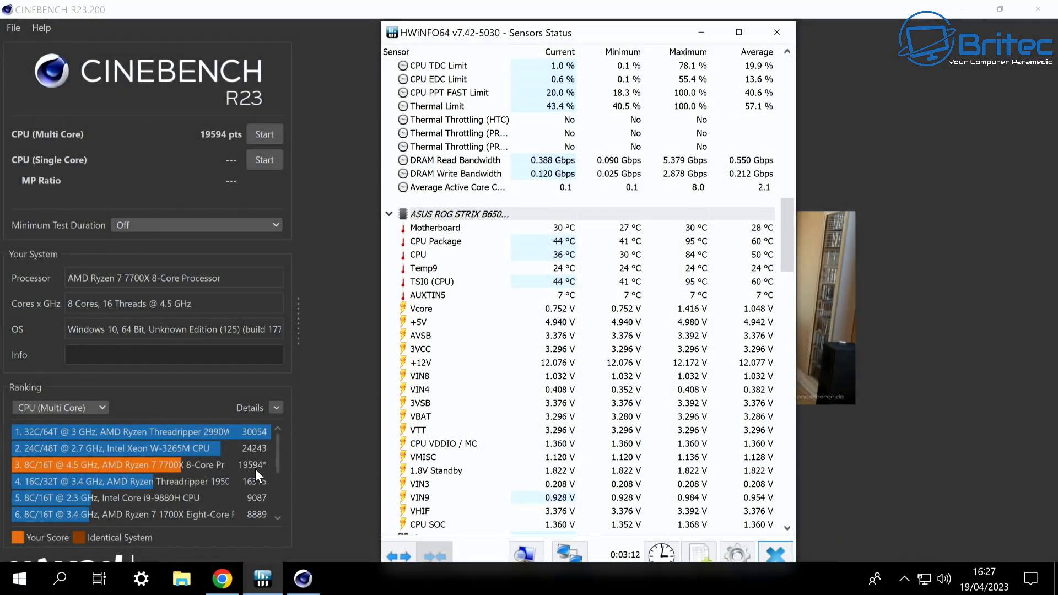
mouse_move(256, 468)
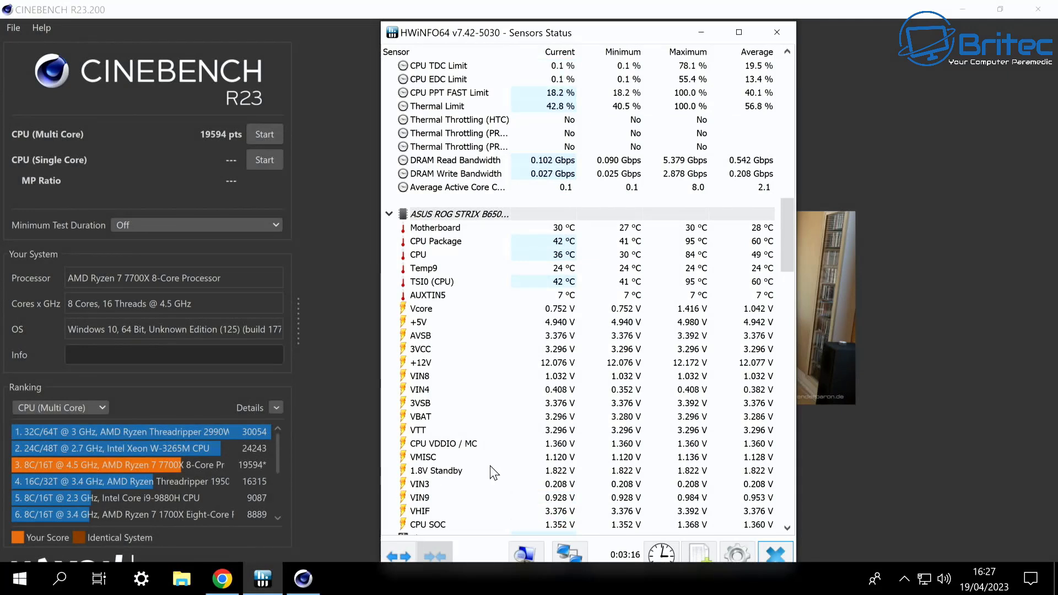
scroll(719, 245, "up", 8)
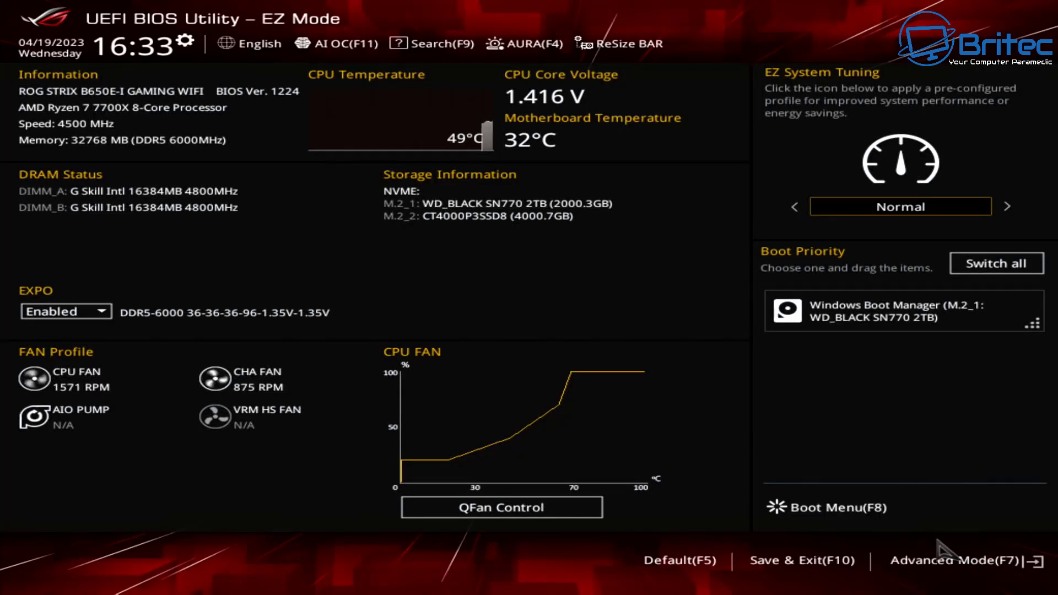
- Switch the BIOS to Advanced Mode and show the Ai Tweaker overclocking page
left_click(953, 567)
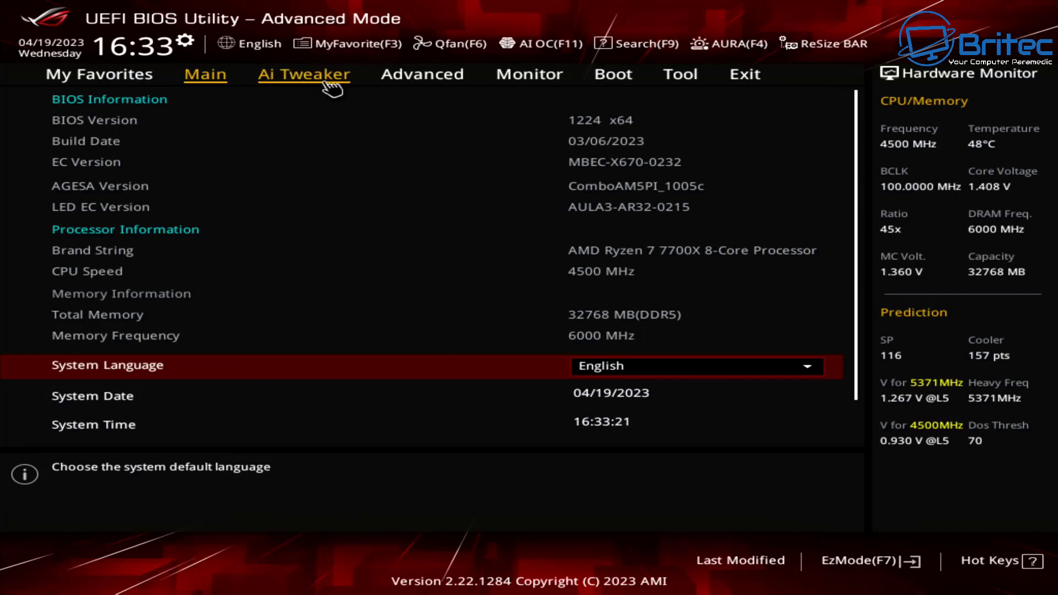
left_click(270, 88)
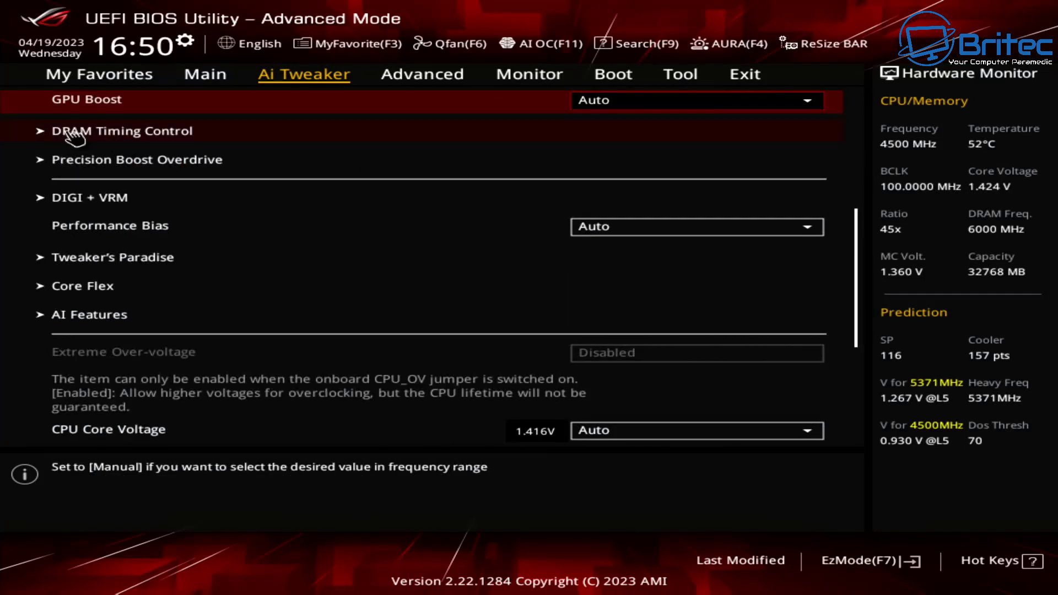
- Open the Precision Boost Overdrive page and list its mode choices, currently Auto
left_click(152, 163)
left_click(124, 232)
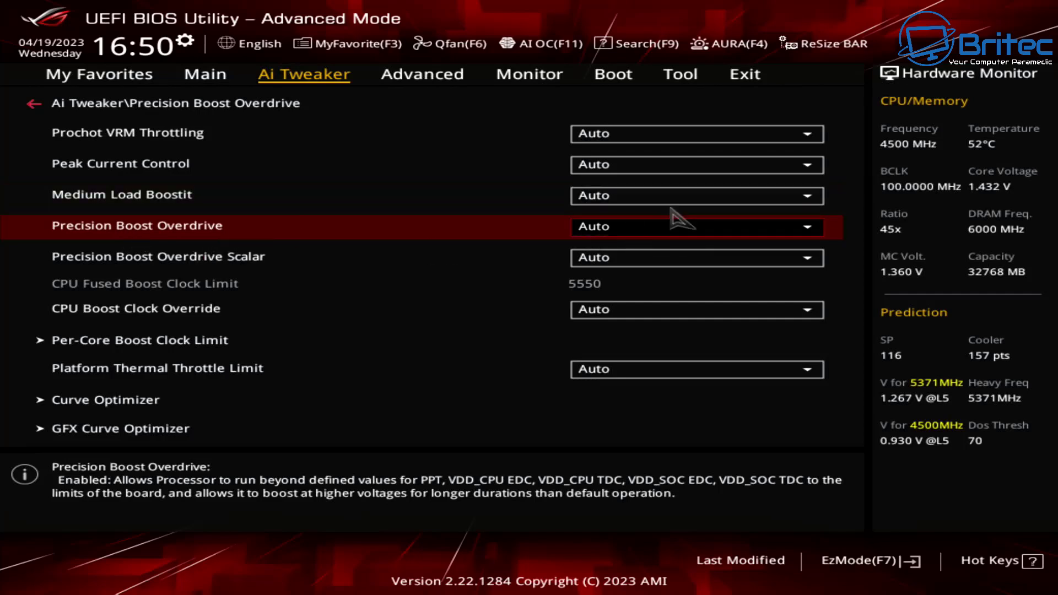
left_click(716, 227)
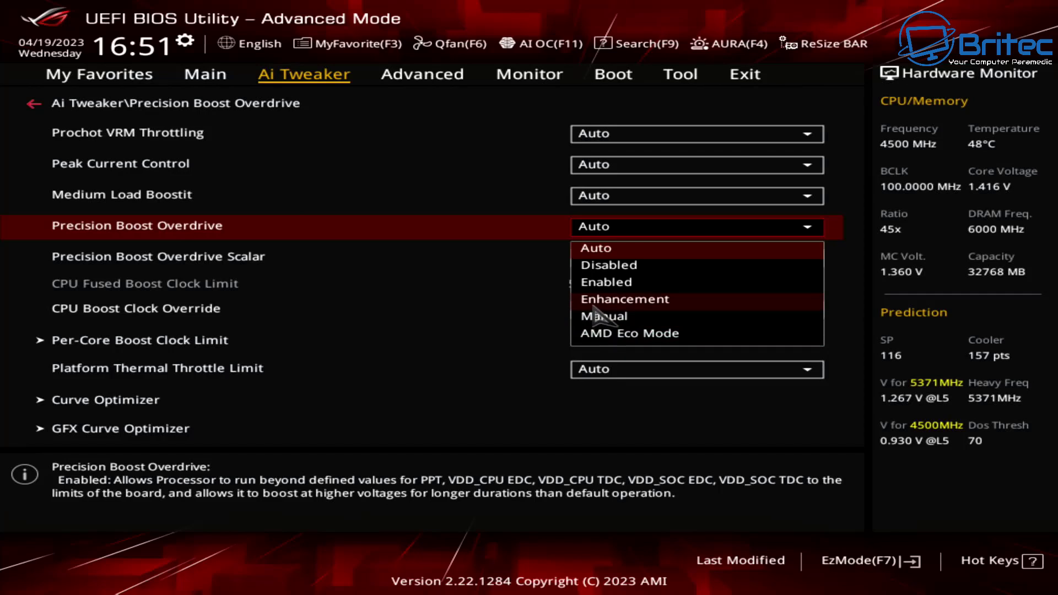
left_click(606, 317)
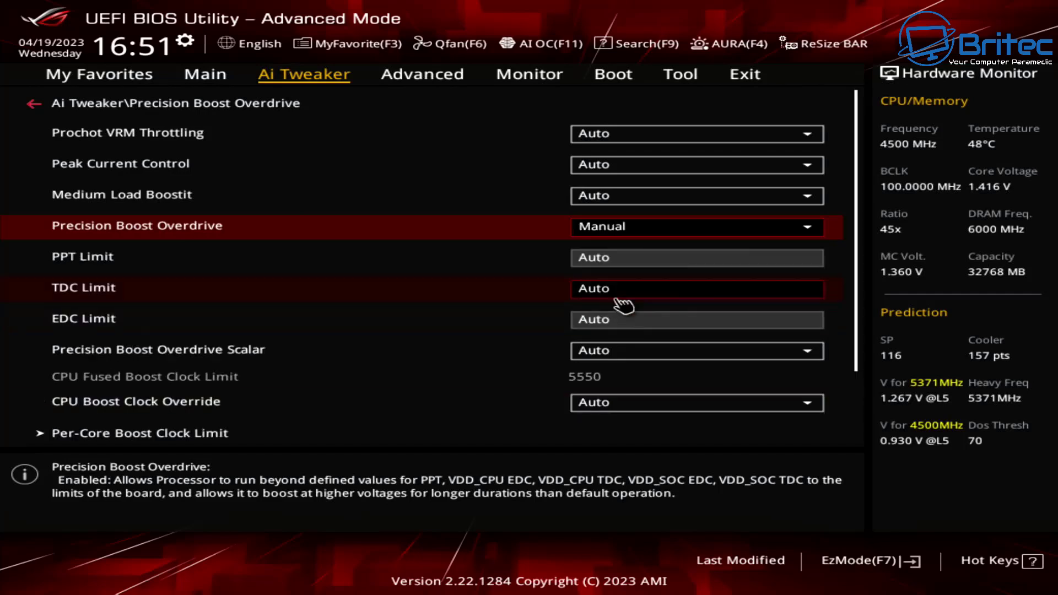
left_click(643, 234)
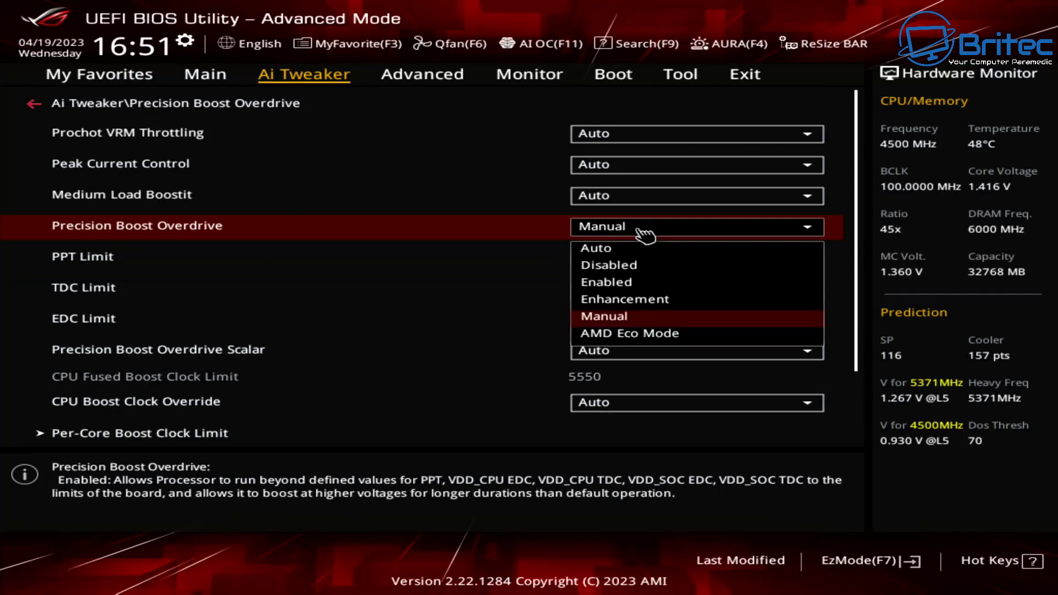
left_click(628, 299)
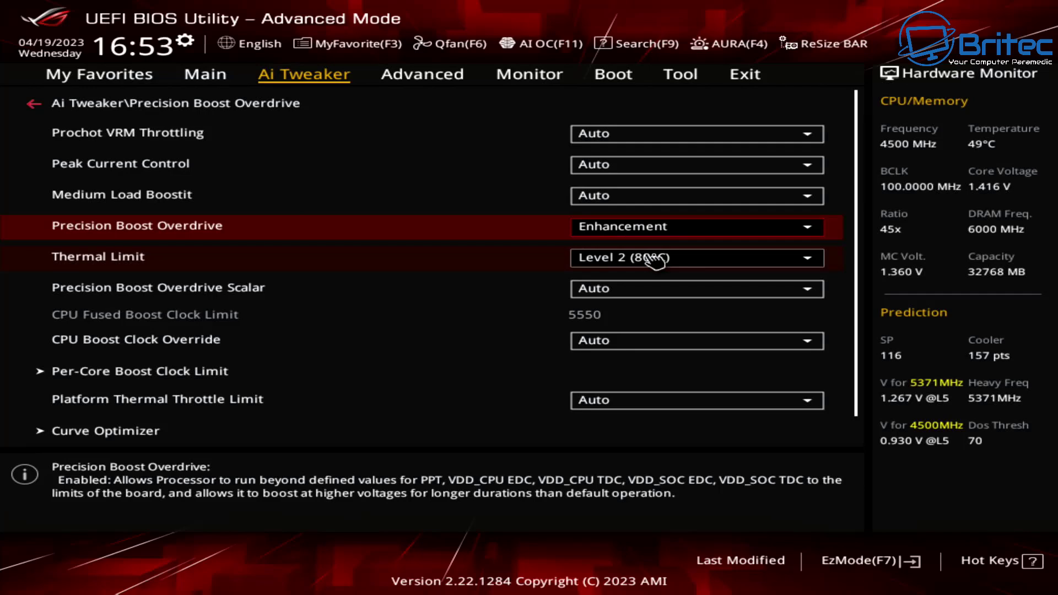
left_click(656, 226)
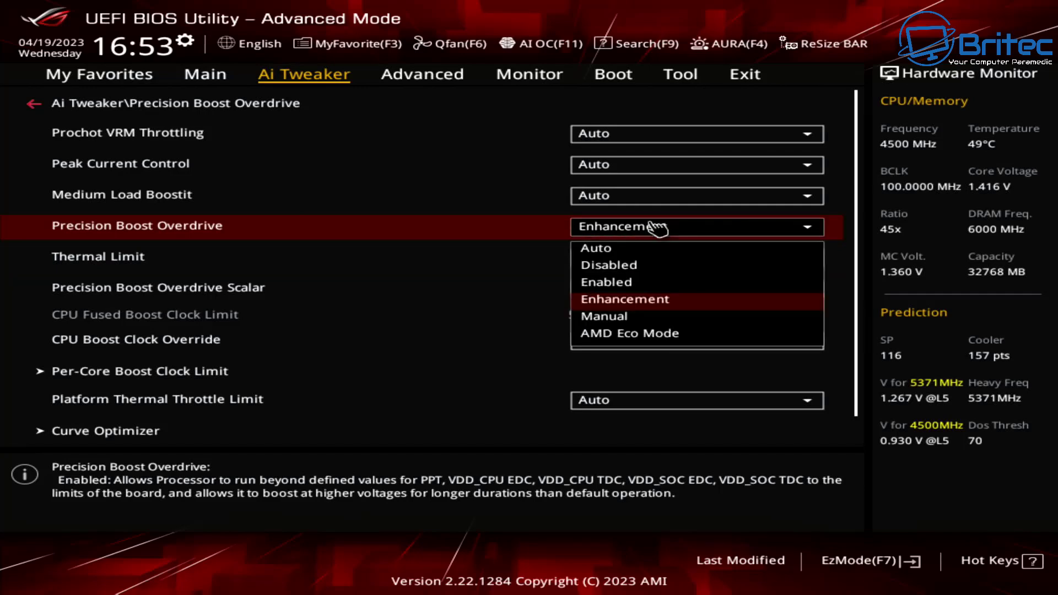
left_click(622, 248)
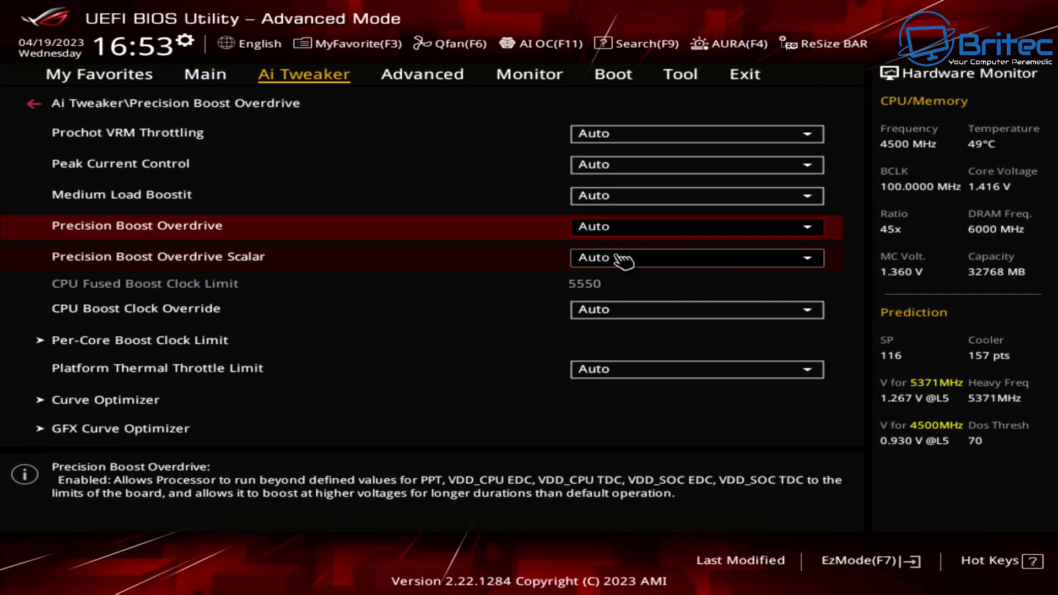
- Set Precision Boost Overdrive to Enabled and enter its Curve Optimizer page
left_click(633, 228)
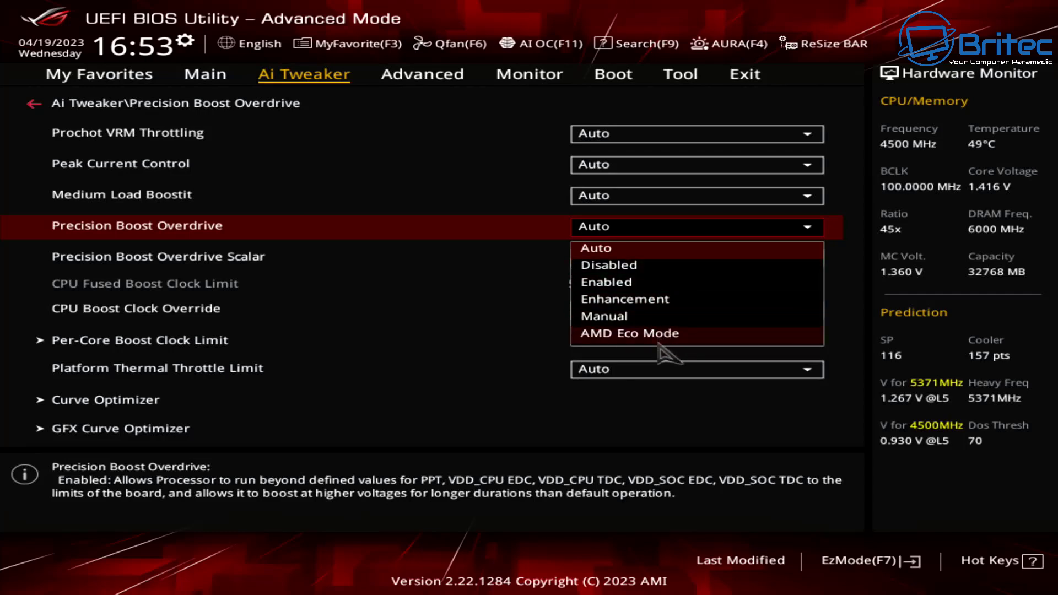
left_click(665, 287)
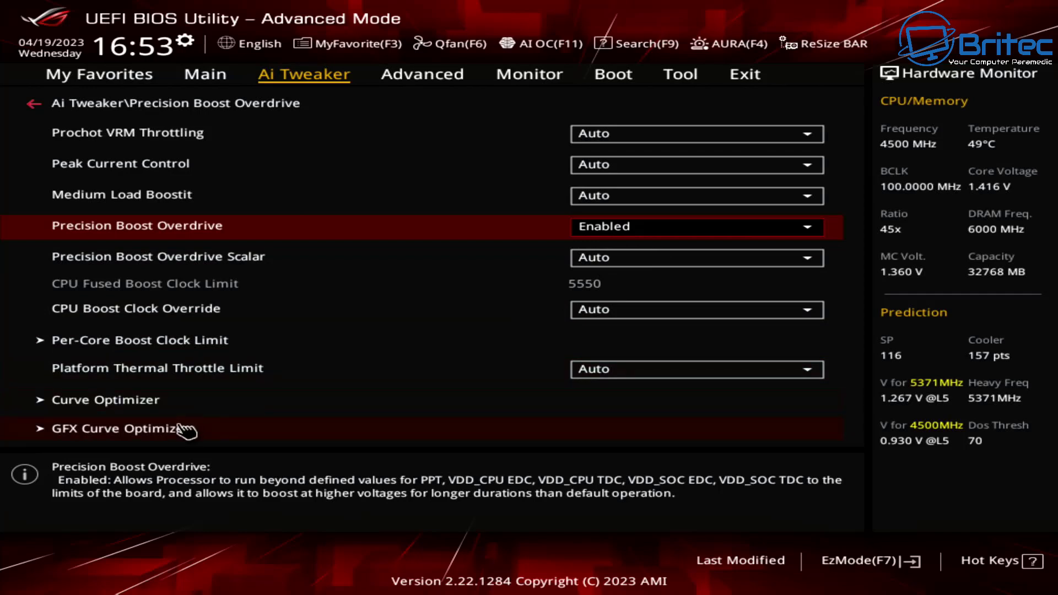
left_click(133, 407)
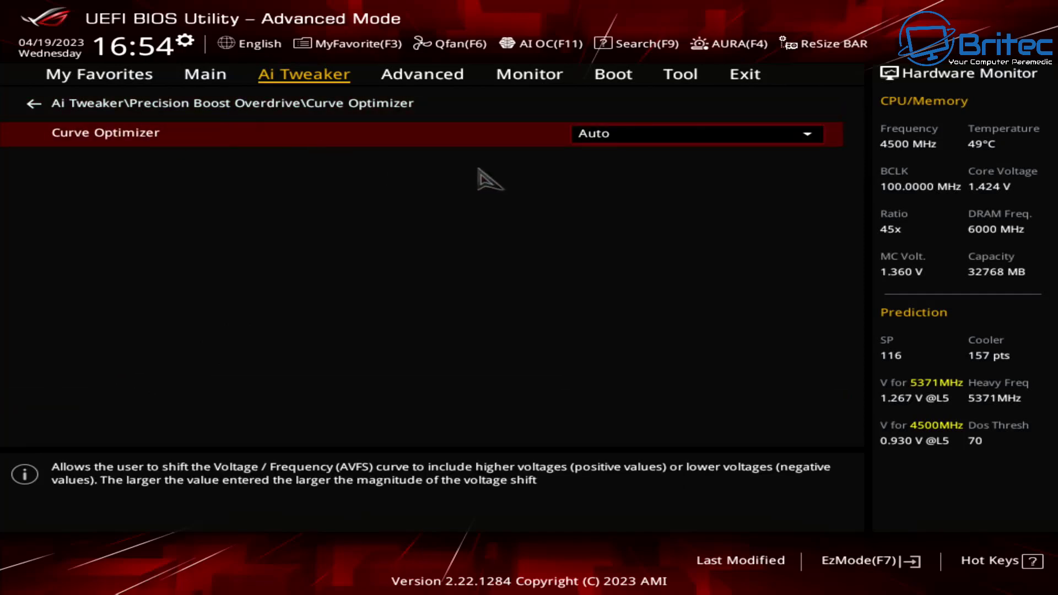
- Configure Curve Optimizer for All Cores with a Negative sign and magnitude 30
left_click(654, 139)
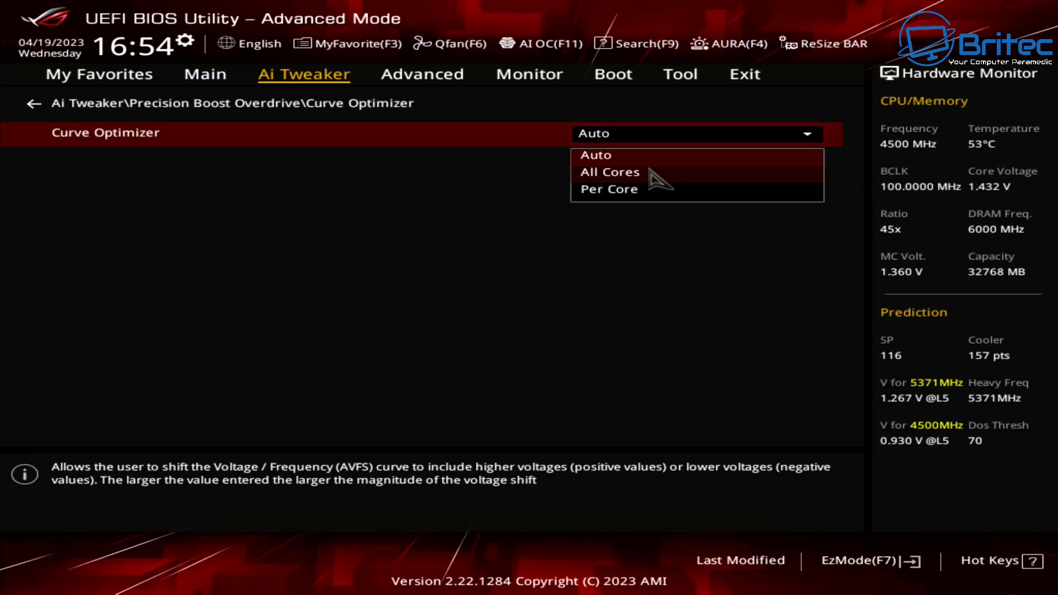
left_click(610, 172)
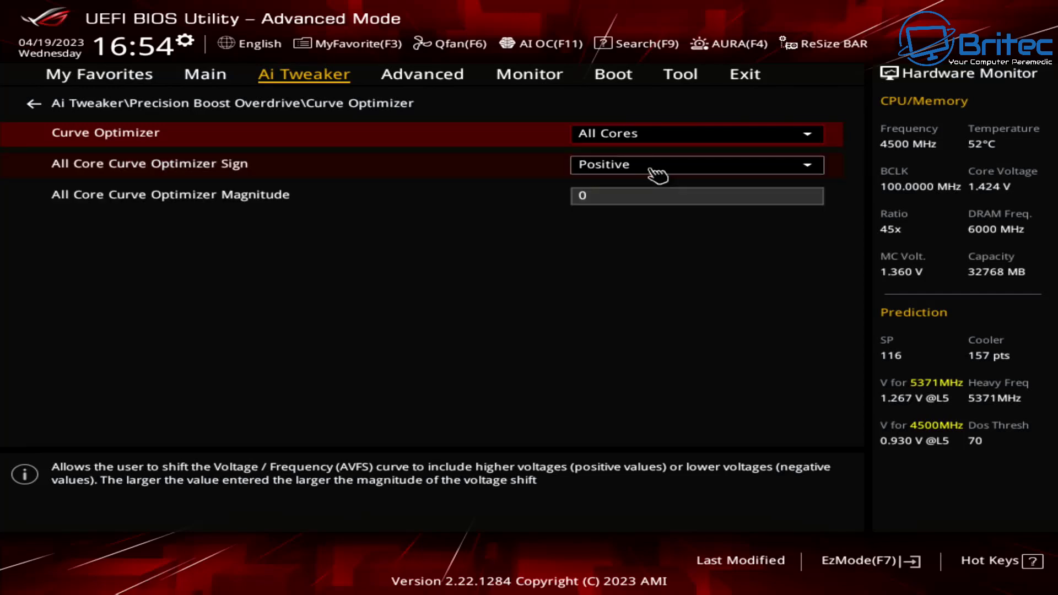
left_click(652, 169)
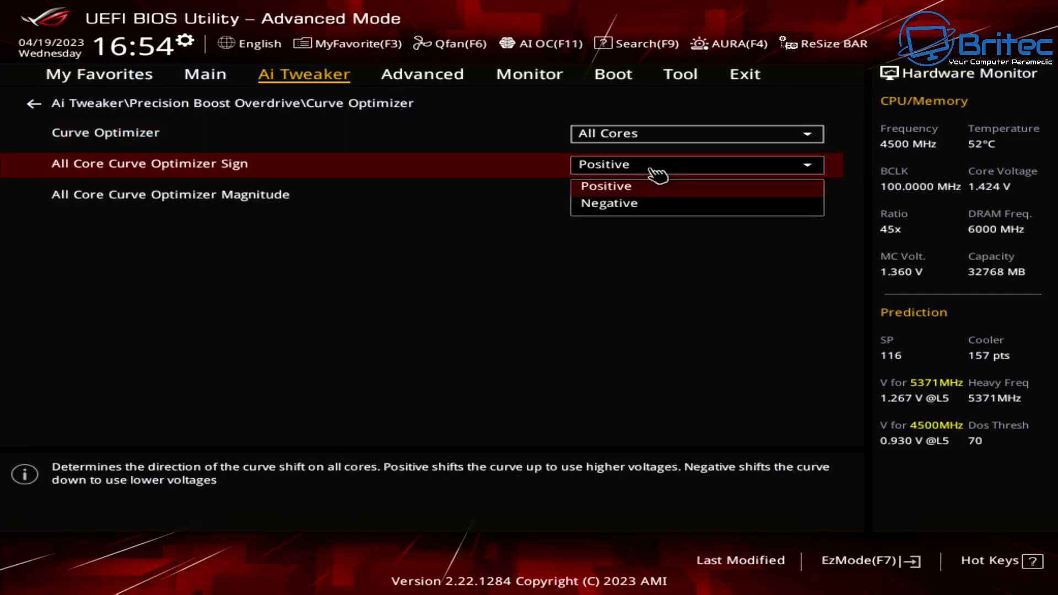
left_click(648, 204)
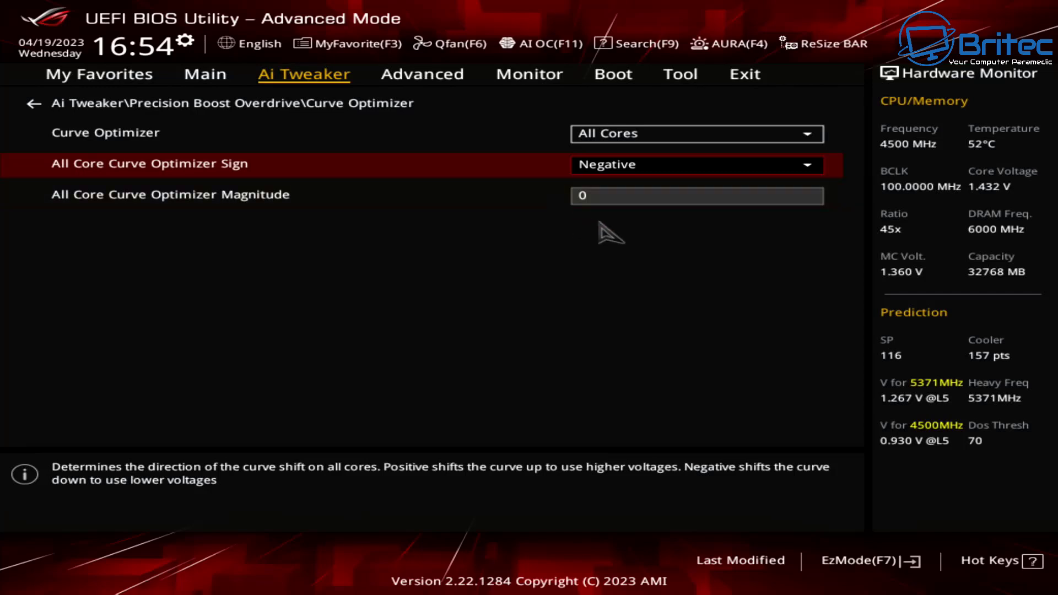
left_click(602, 201)
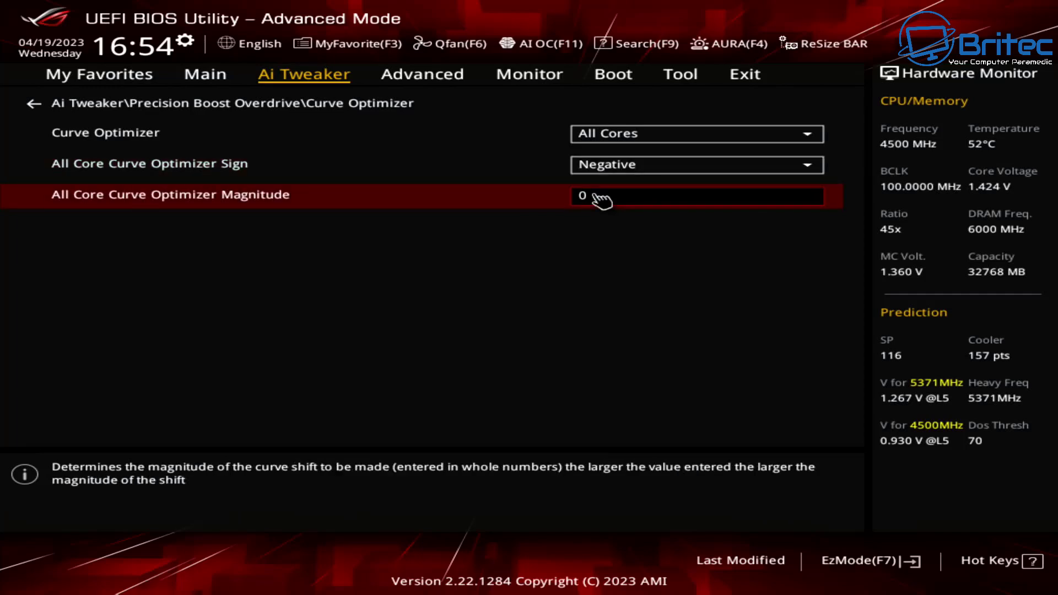
type("30")
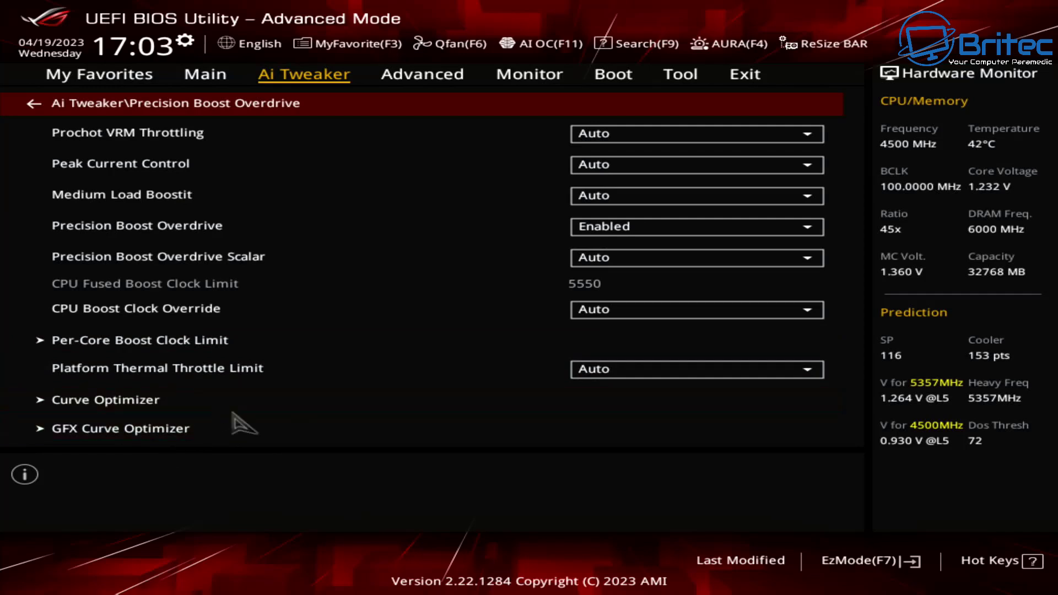
- Switch Platform Thermal Throttle Limit to Manual and enter 85 as the temperature limit
left_click(584, 372)
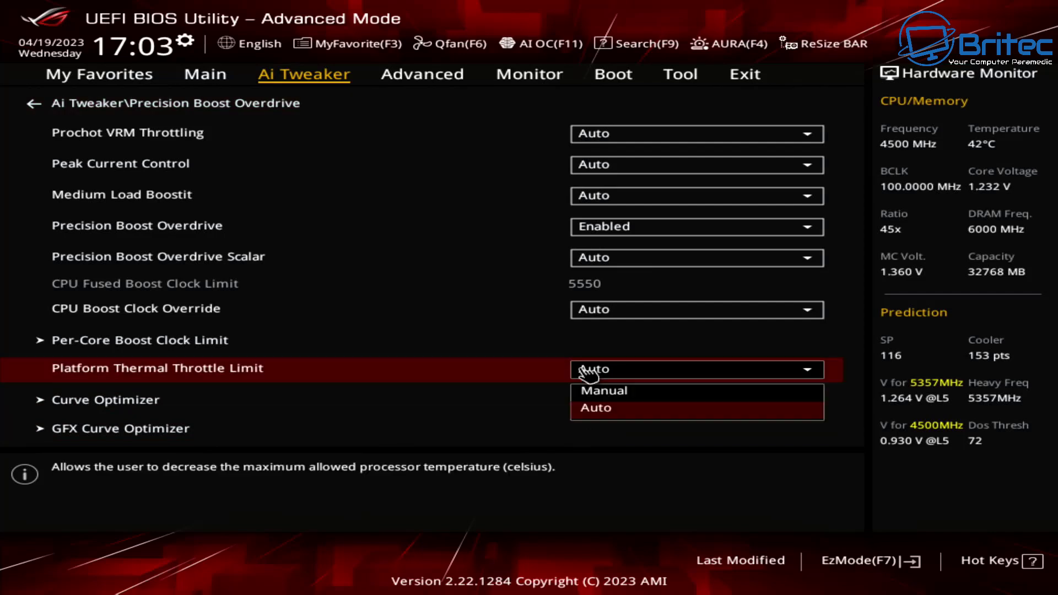
left_click(621, 392)
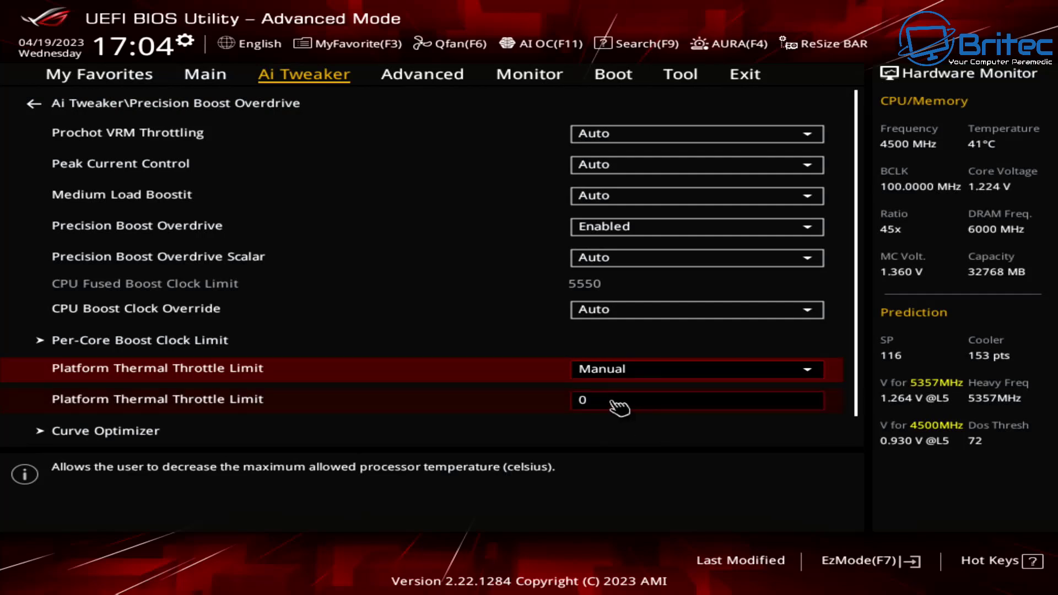
left_click(609, 404)
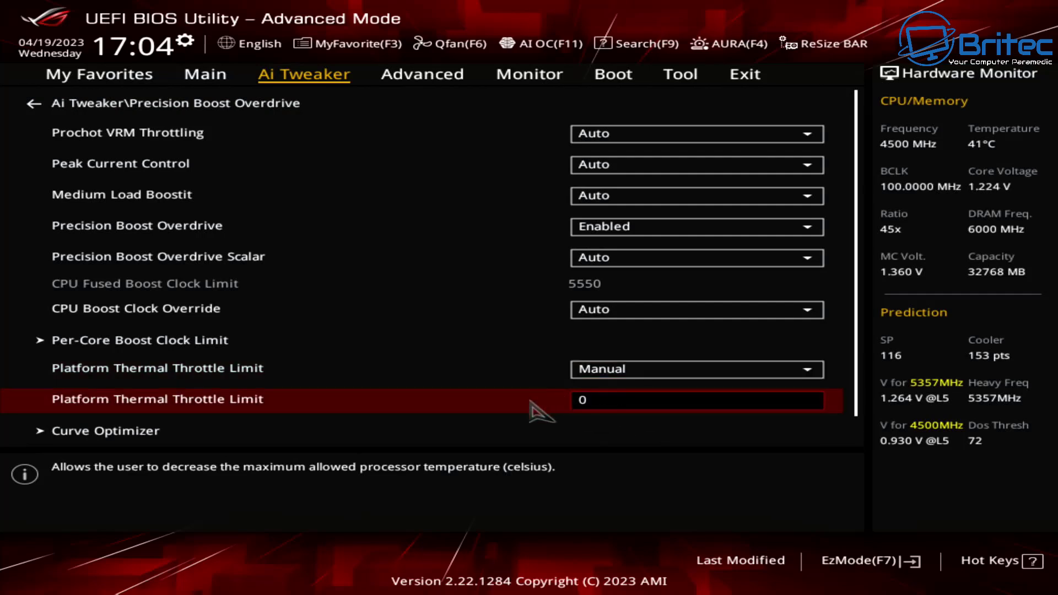
type("85")
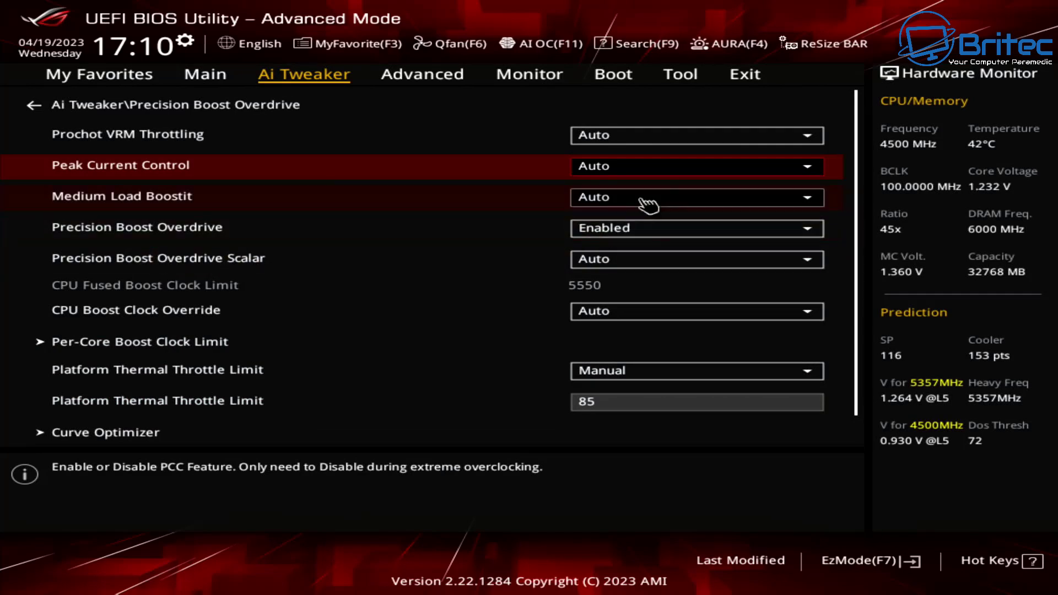
- Change Precision Boost Overdrive to Enhancement, keeping Thermal Limit at Level 2 (80°C)
left_click(641, 235)
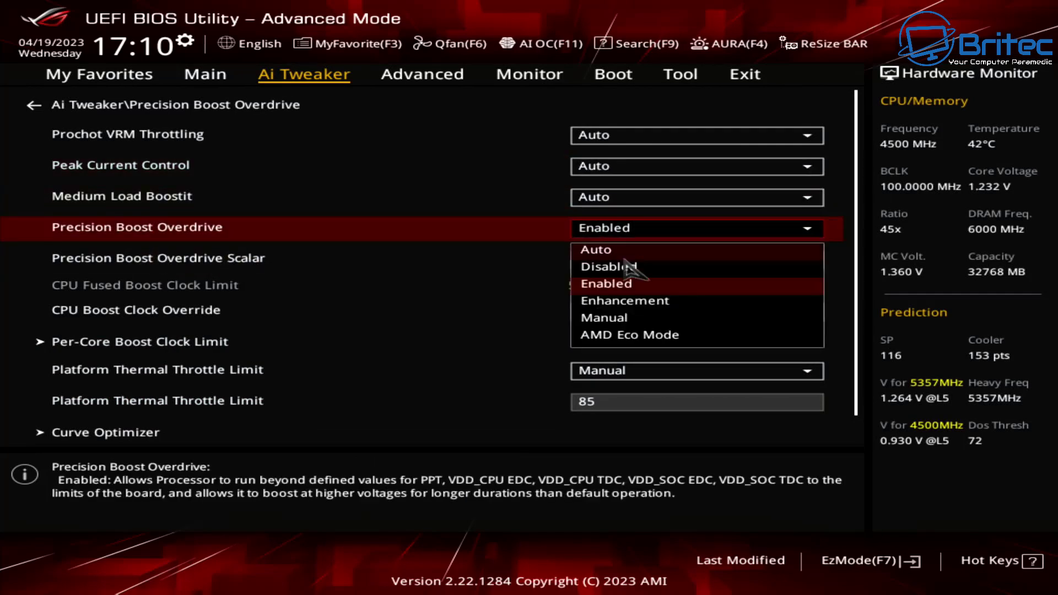
left_click(605, 301)
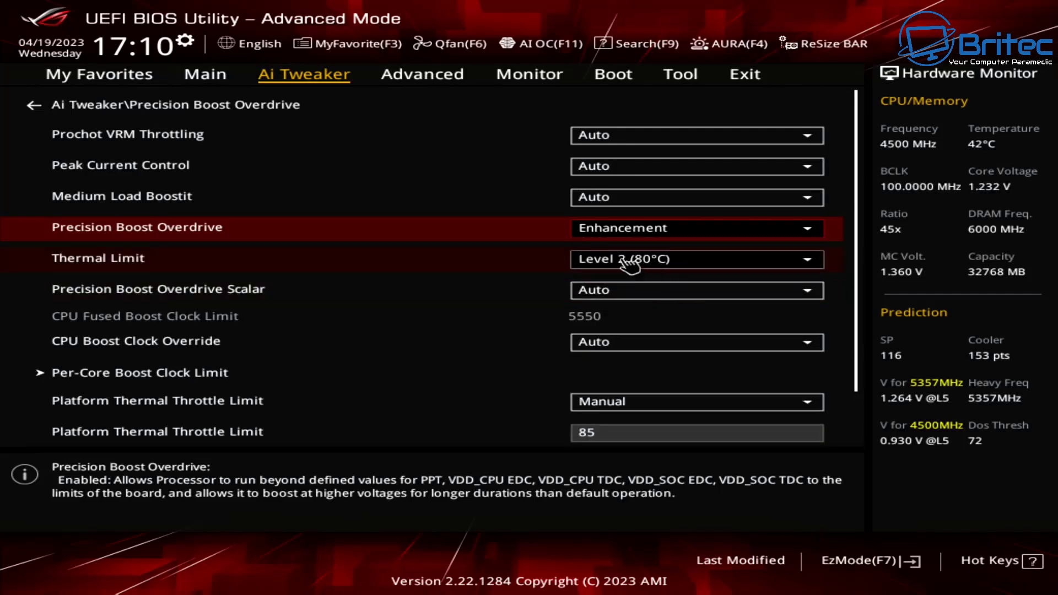
left_click(701, 268)
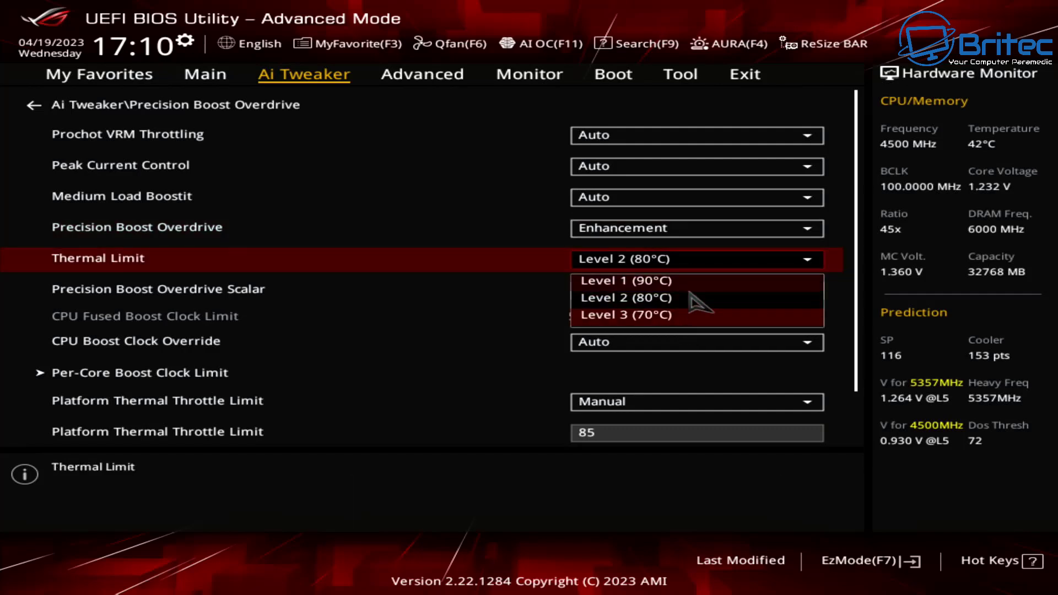
left_click(563, 256)
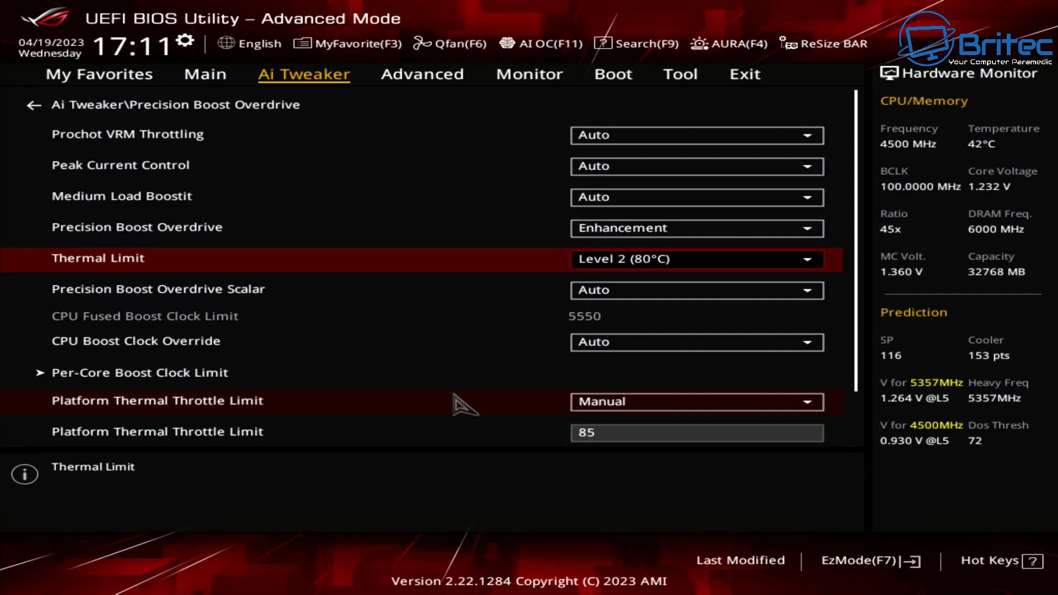
- Set Precision Boost Overdrive to Manual with a PPT Limit of 85
left_click(638, 231)
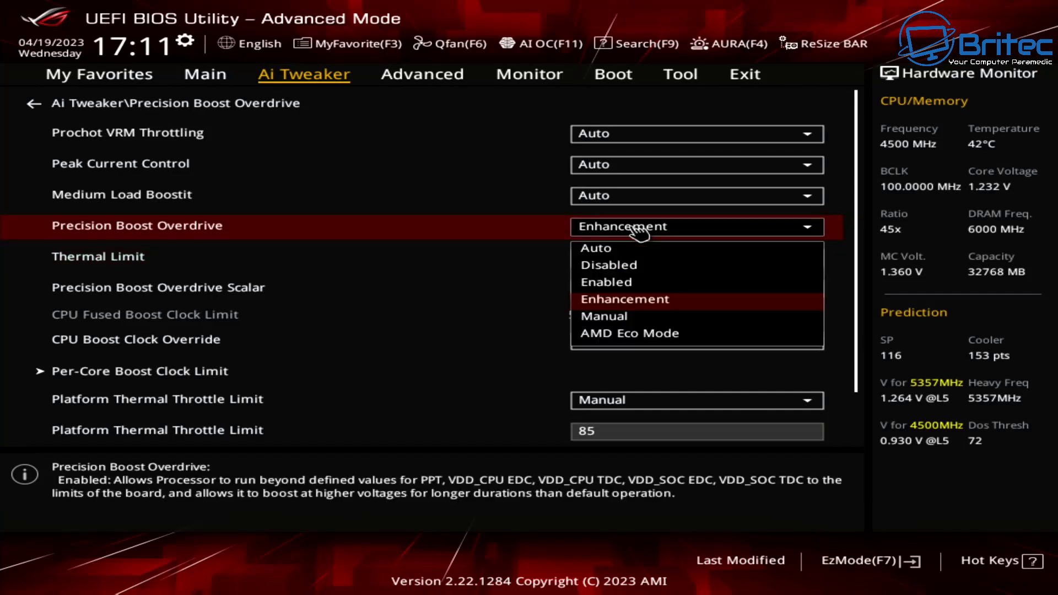
left_click(629, 318)
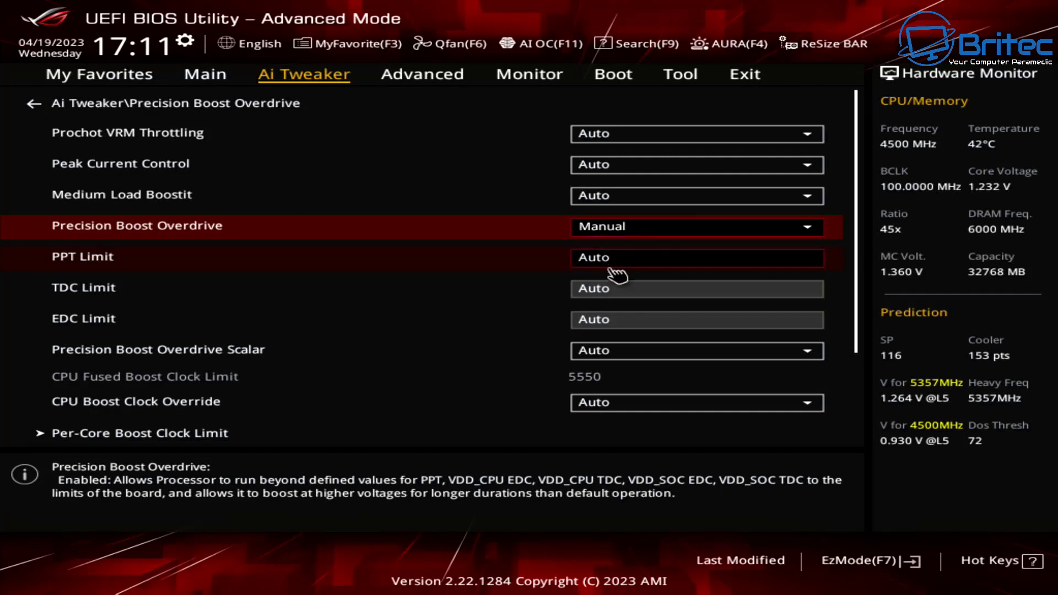
left_click(627, 261)
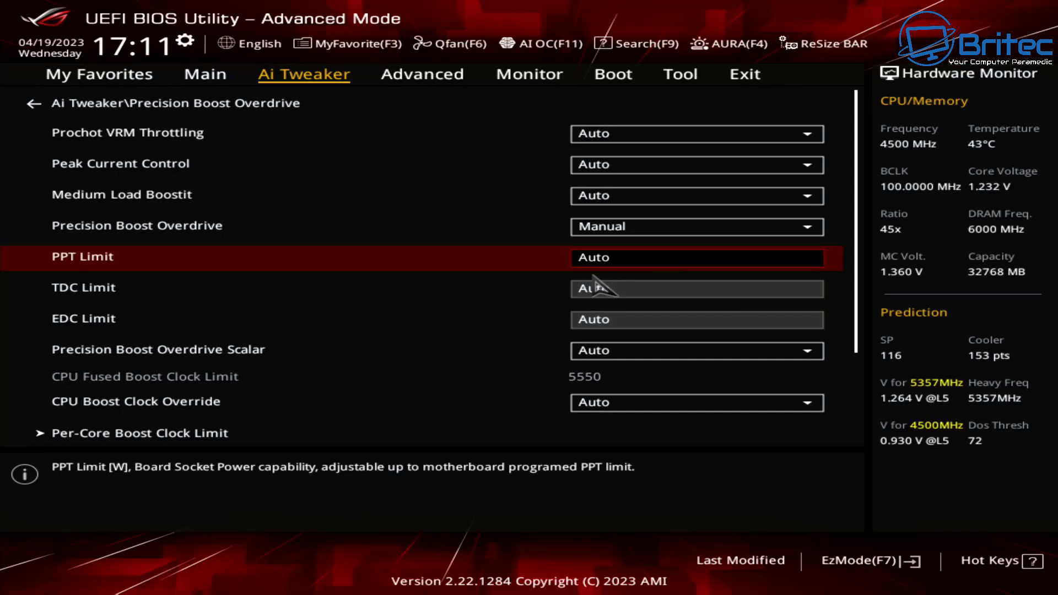
type("85")
left_click(586, 289)
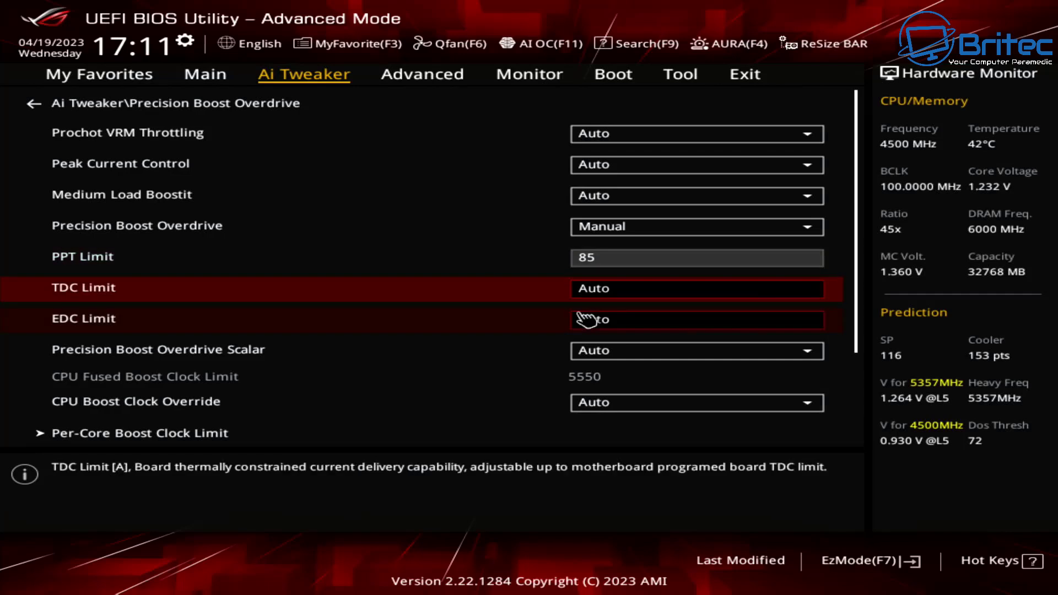
- Save the BIOS changes and request a reset with F10
scroll(587, 331, "down", 7)
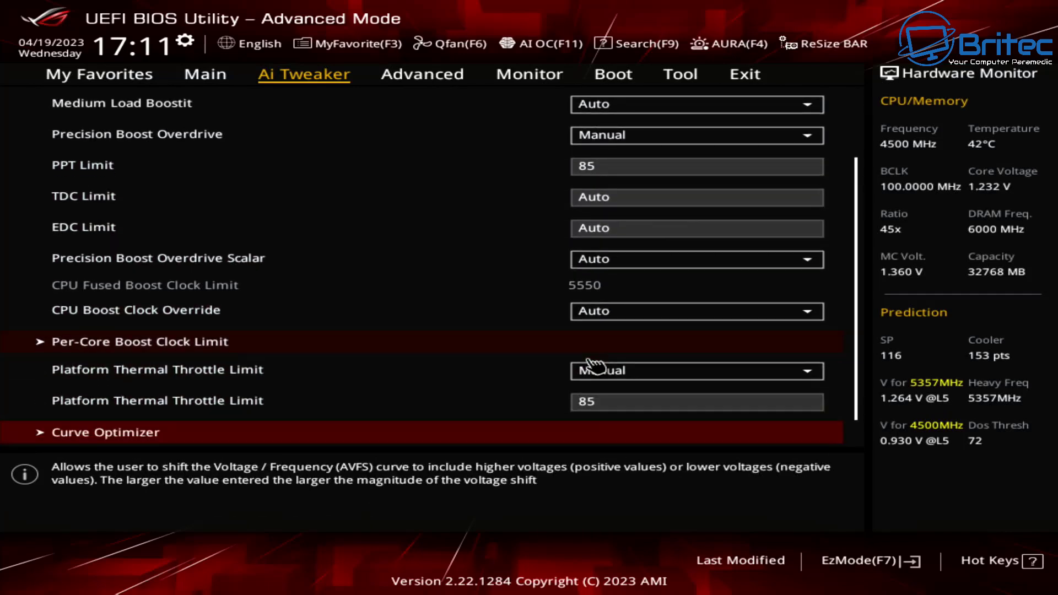
scroll(593, 366, "down", 1)
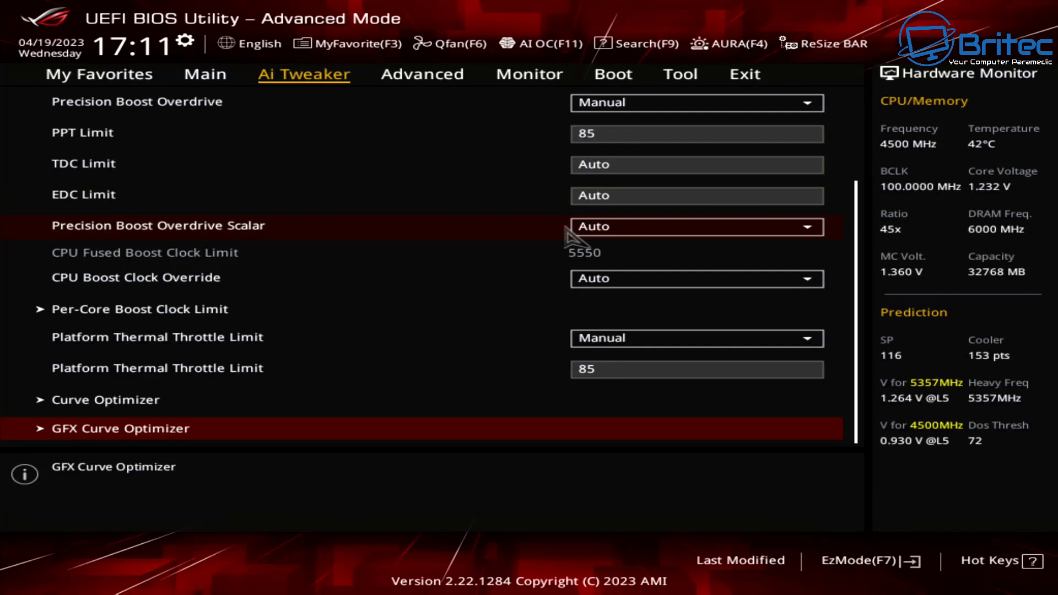
key("F10")
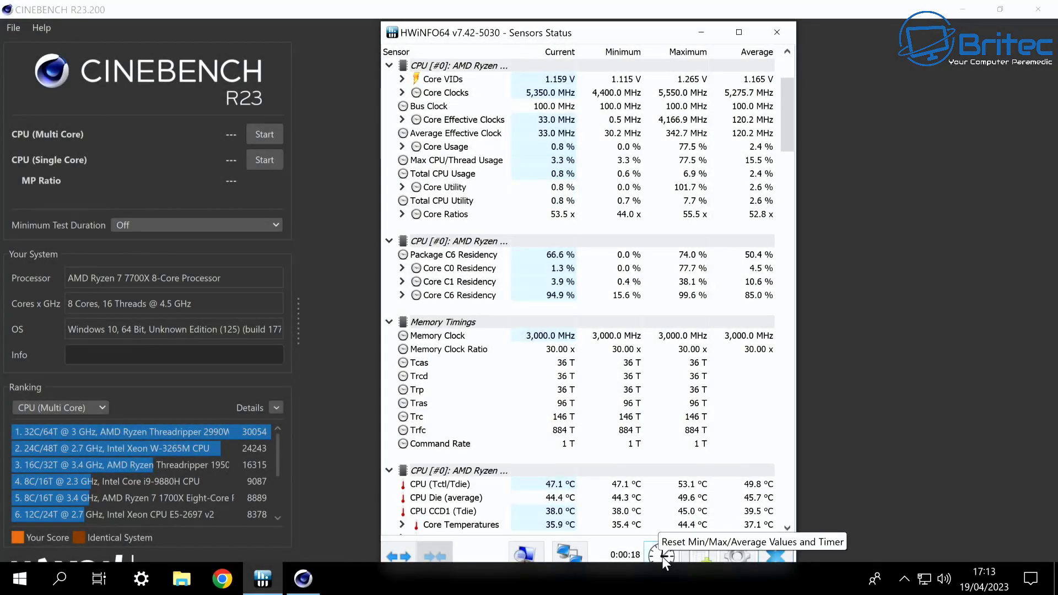
- Reset HWiNFO's minimum, maximum and average sensor readings, then bring Cinebench R23 forward
left_click(662, 557)
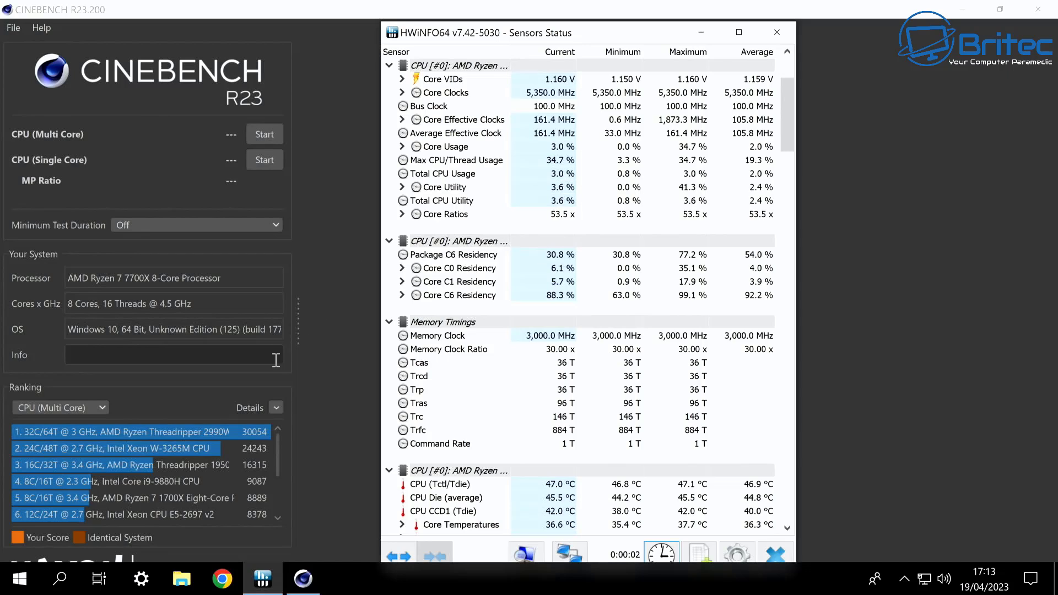
left_click(339, 386)
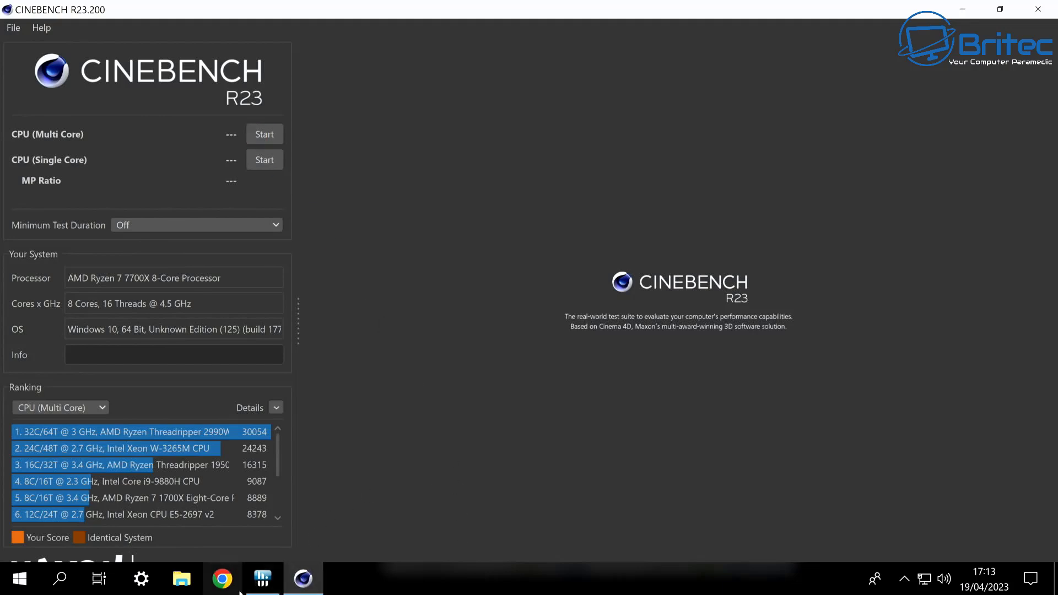
- Run Cinebench multi-core and watch HWiNFO CPU temperature and power; expect ~68 °C, 18928 pts
left_click(263, 578)
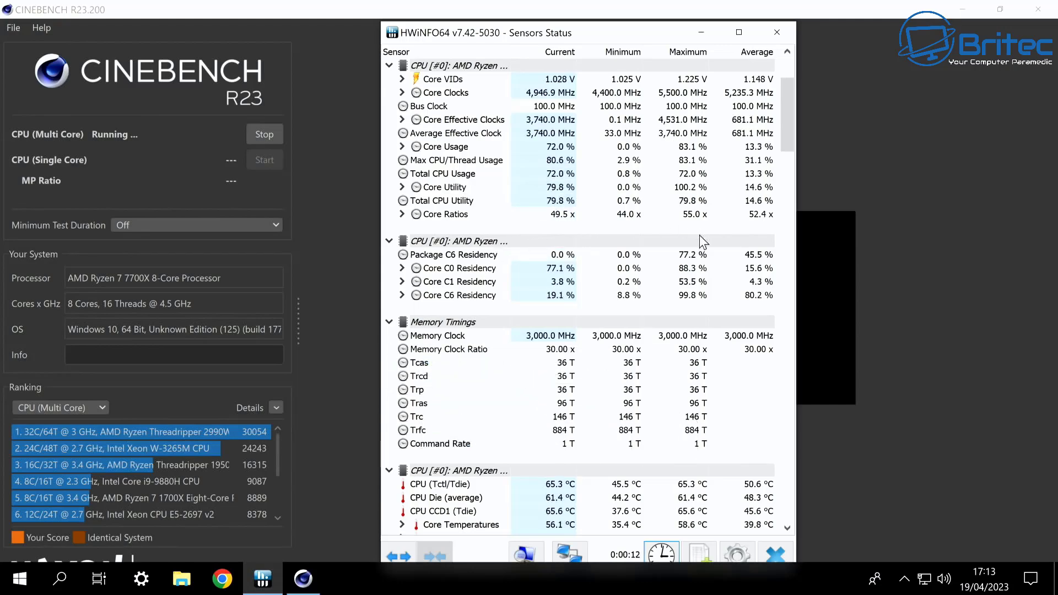
scroll(683, 221, "up", 3)
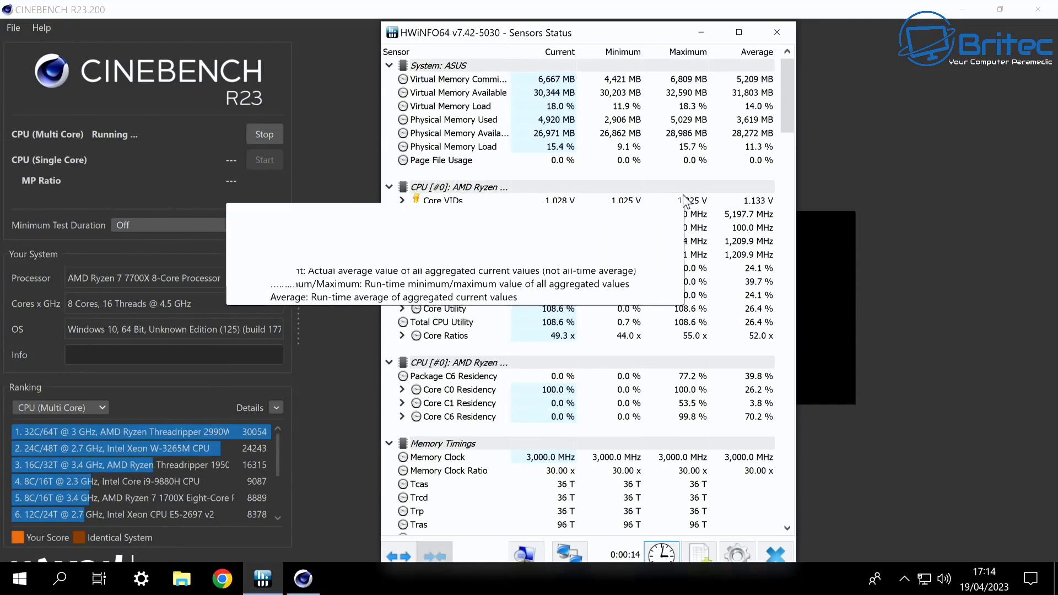
scroll(705, 275, "down", 5)
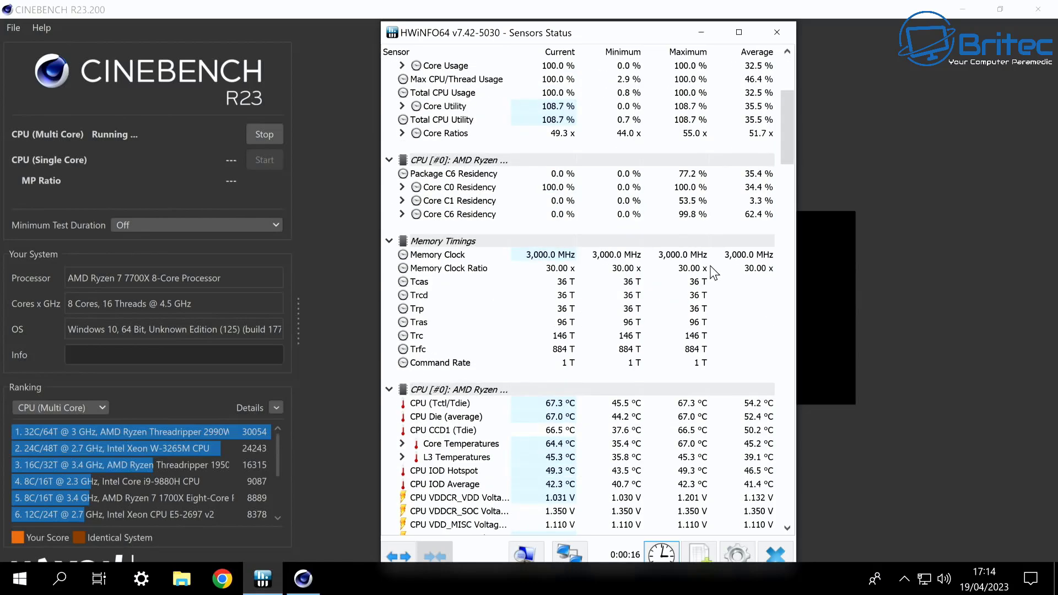
scroll(712, 269, "down", 4)
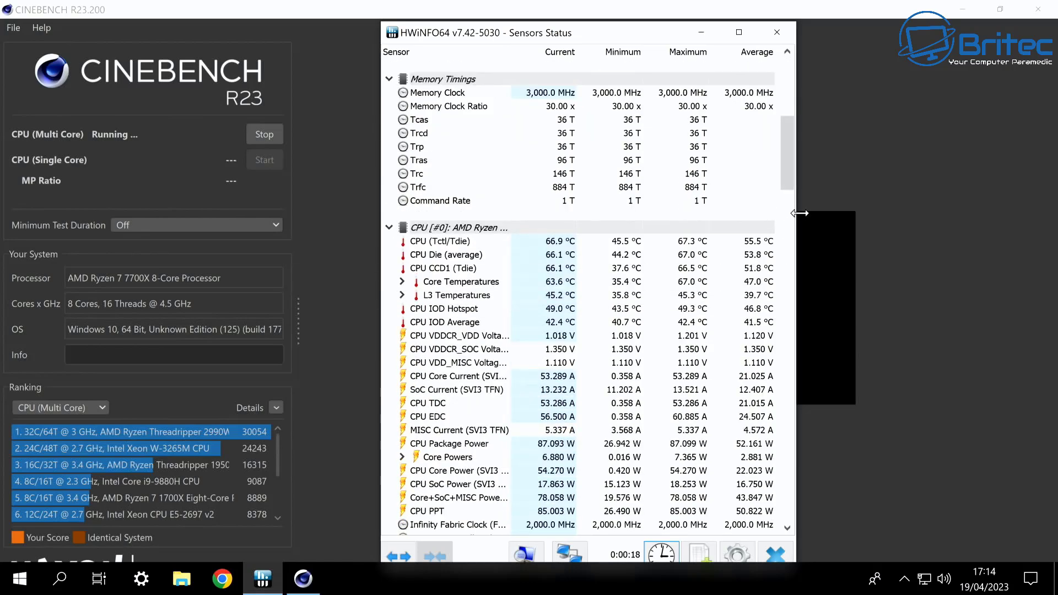
scroll(745, 224, "down", 3)
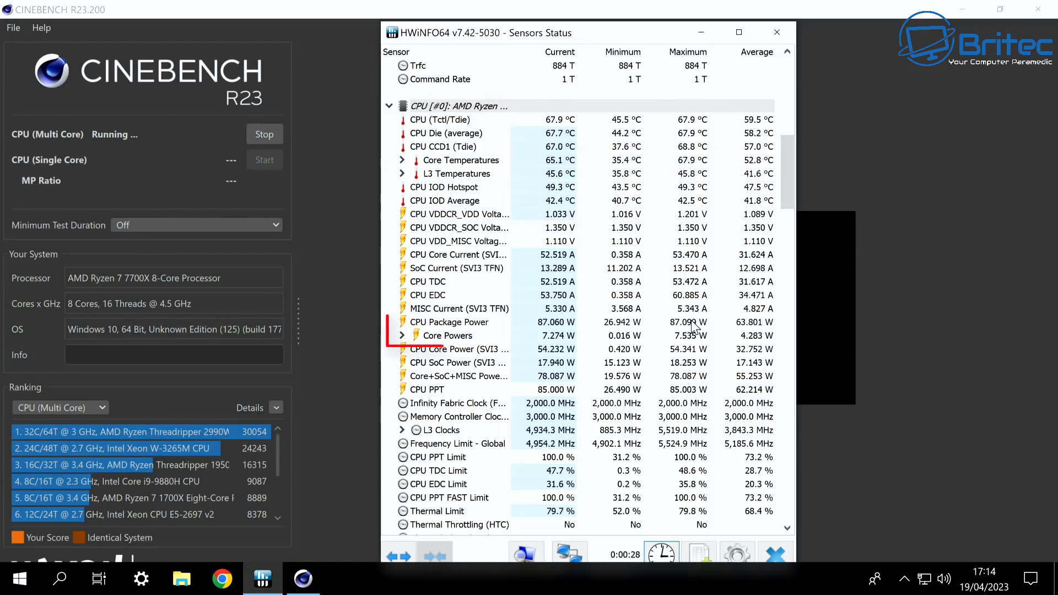
mouse_move(688, 329)
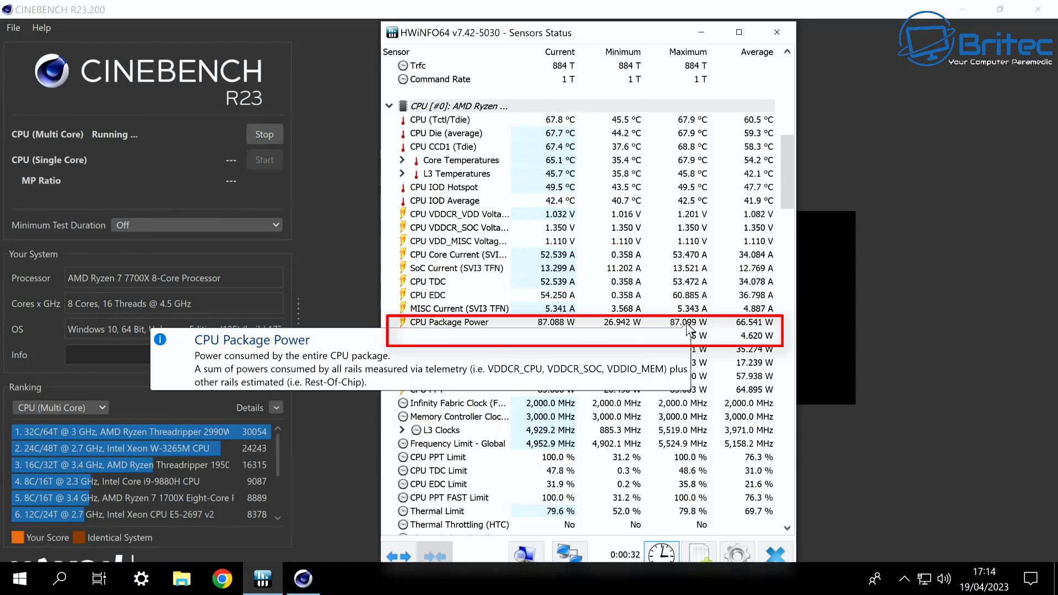
mouse_move(641, 234)
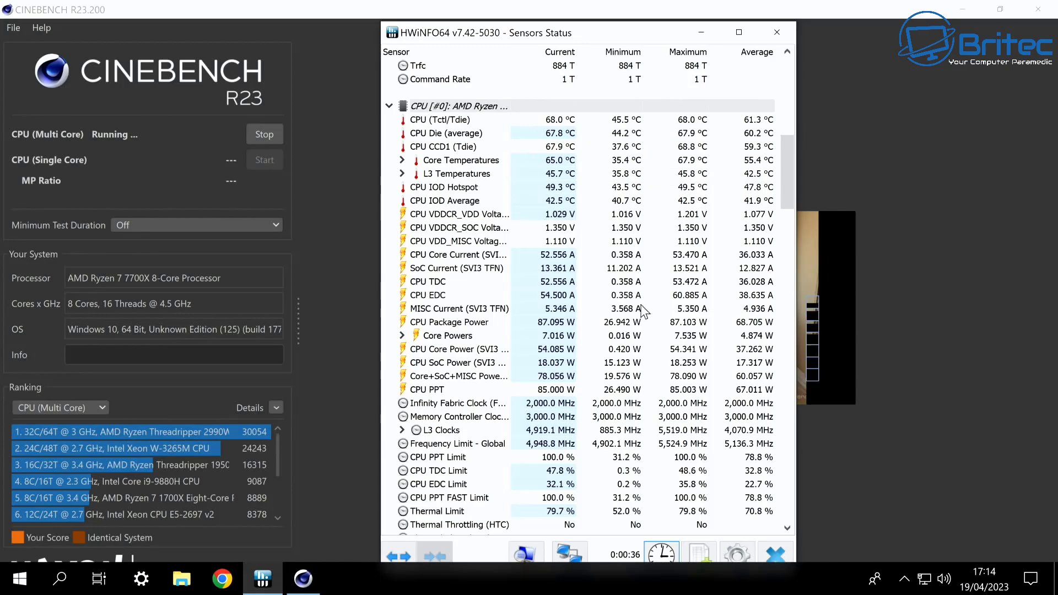
mouse_move(590, 188)
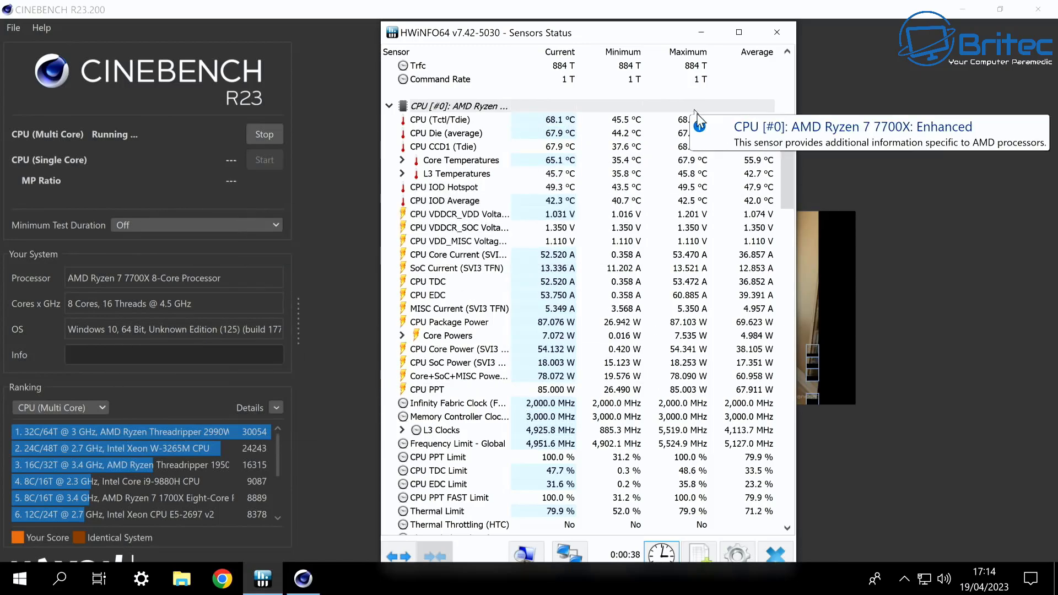
mouse_move(676, 309)
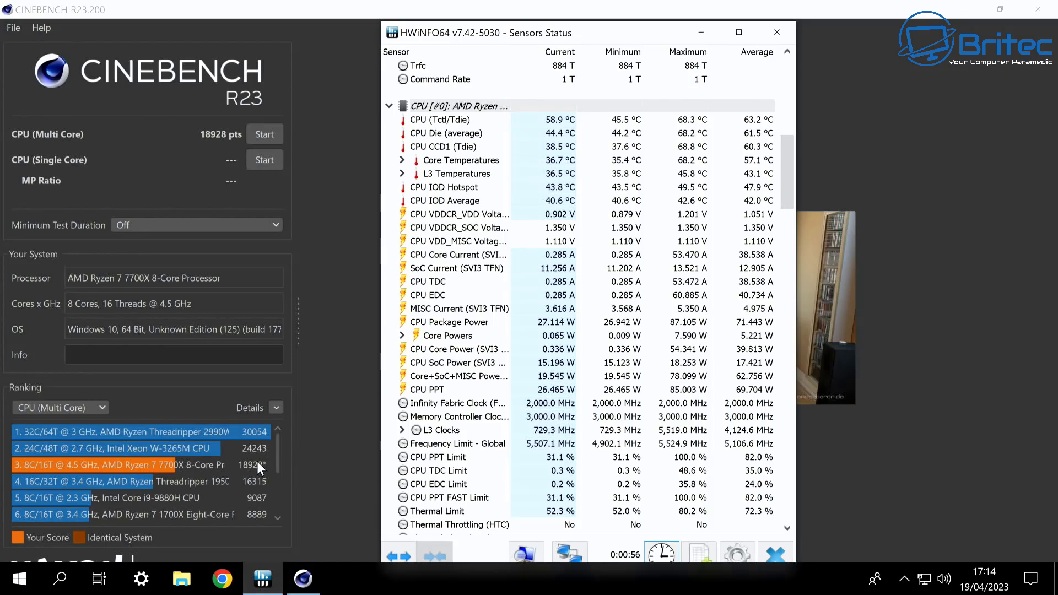
mouse_move(256, 465)
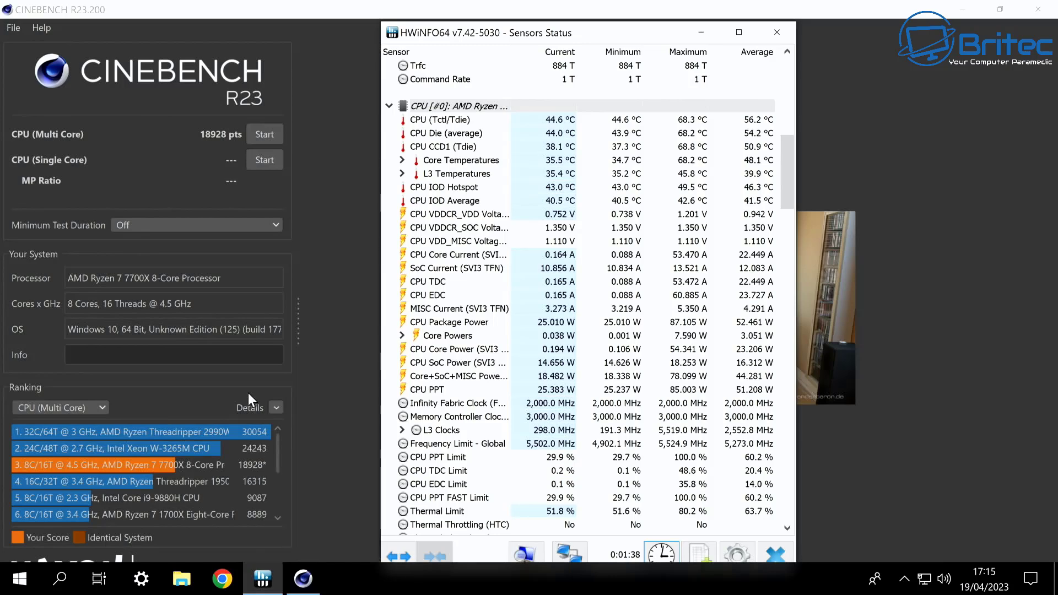
- Review the HWiNFO64 sensor readings once more, then close the Sensors Status window
scroll(522, 303, "down", 7)
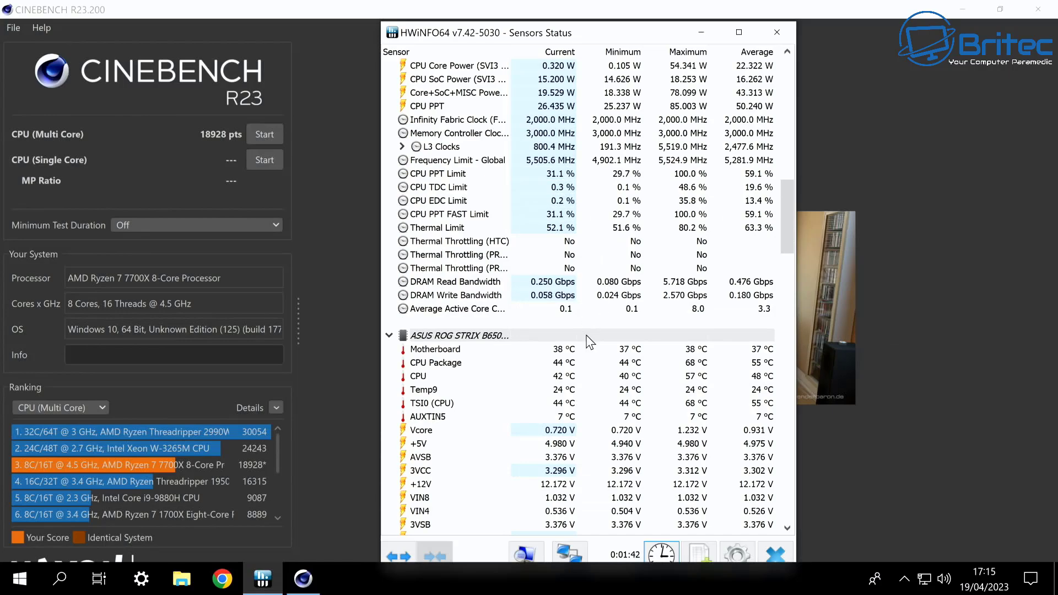
mouse_move(588, 351)
scroll(606, 378, "down", 1)
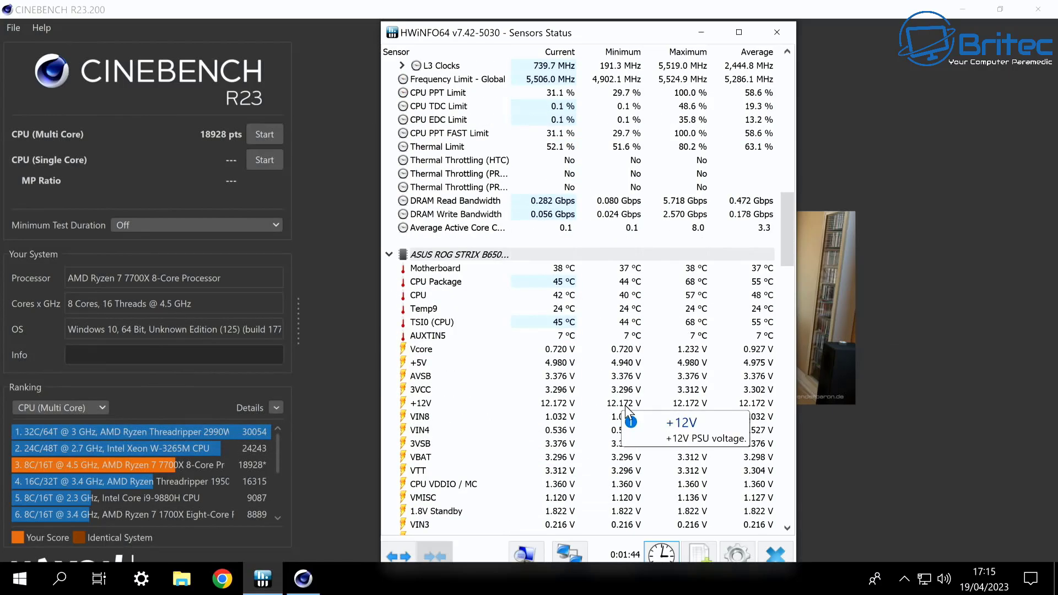
scroll(625, 405, "up", 10)
scroll(635, 389, "up", 10)
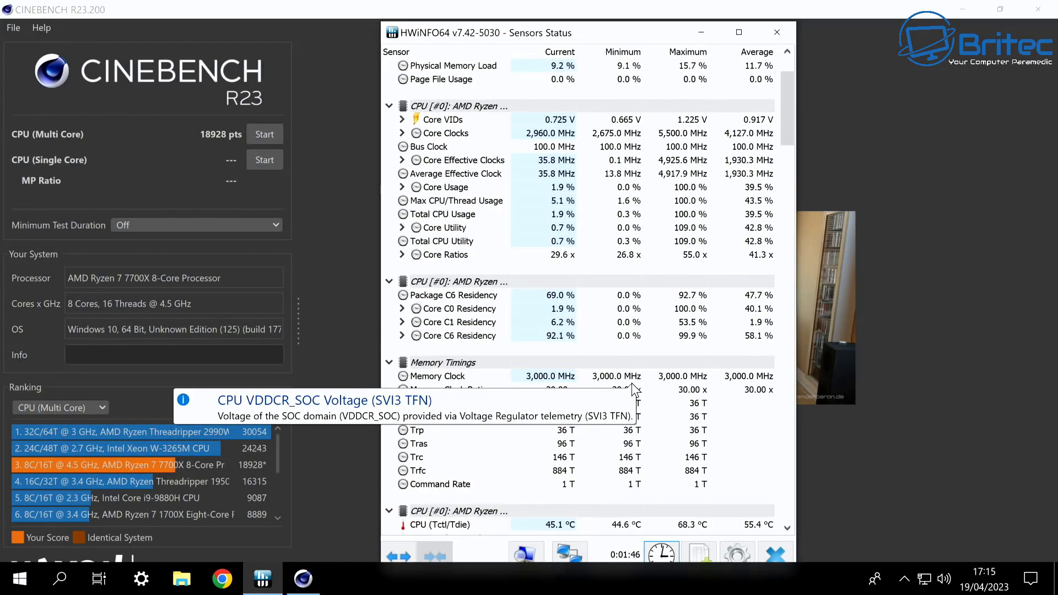
mouse_move(636, 380)
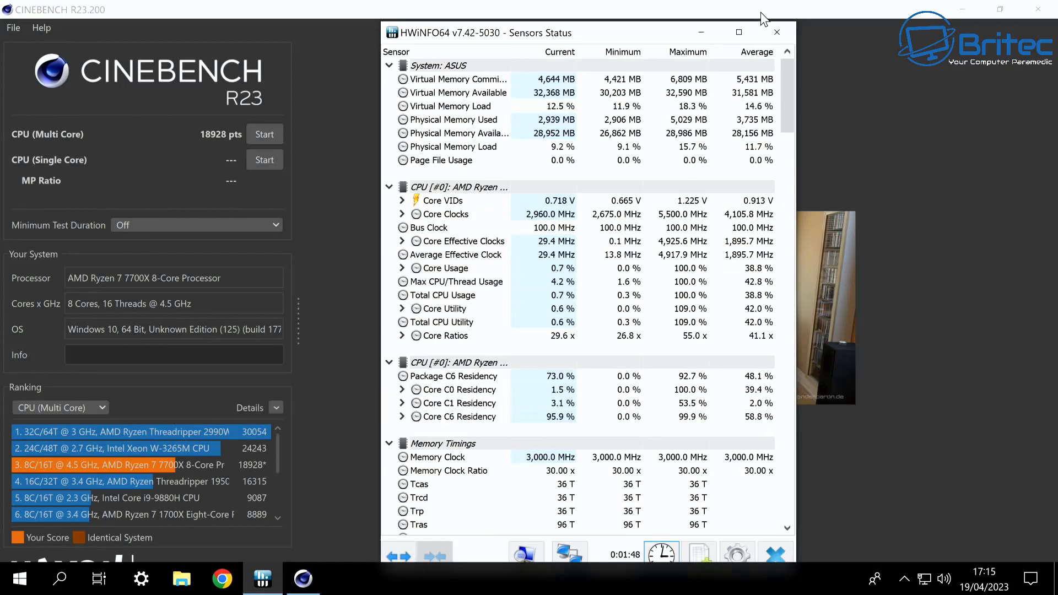
left_click(779, 33)
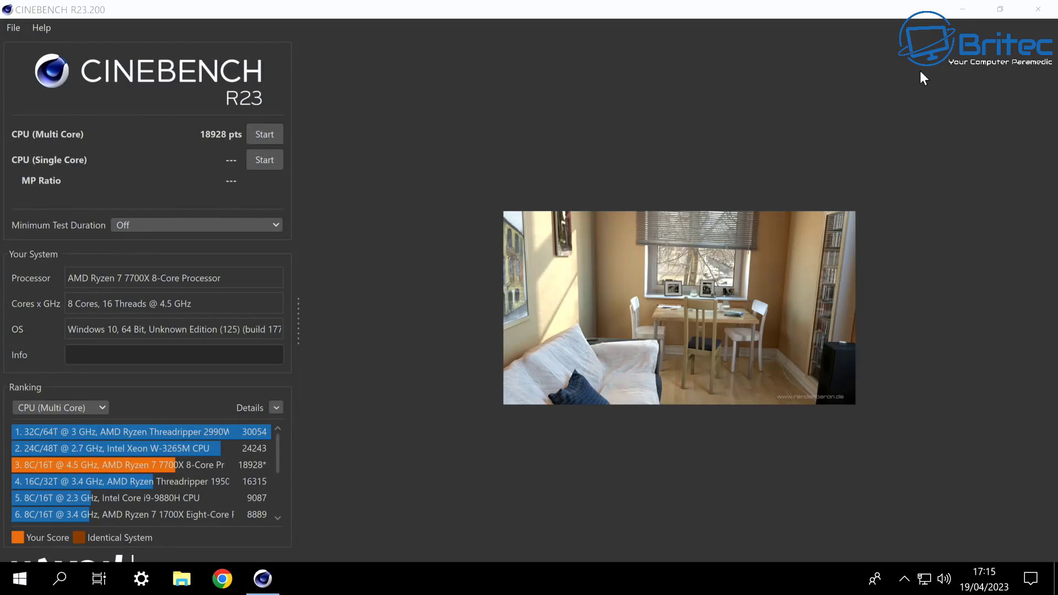
left_click(1037, 9)
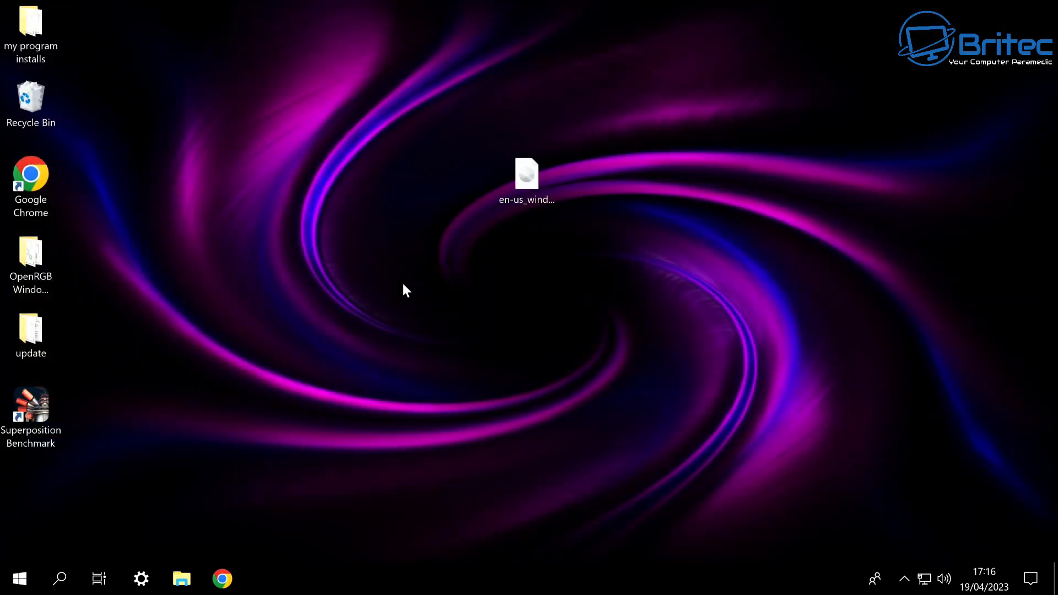